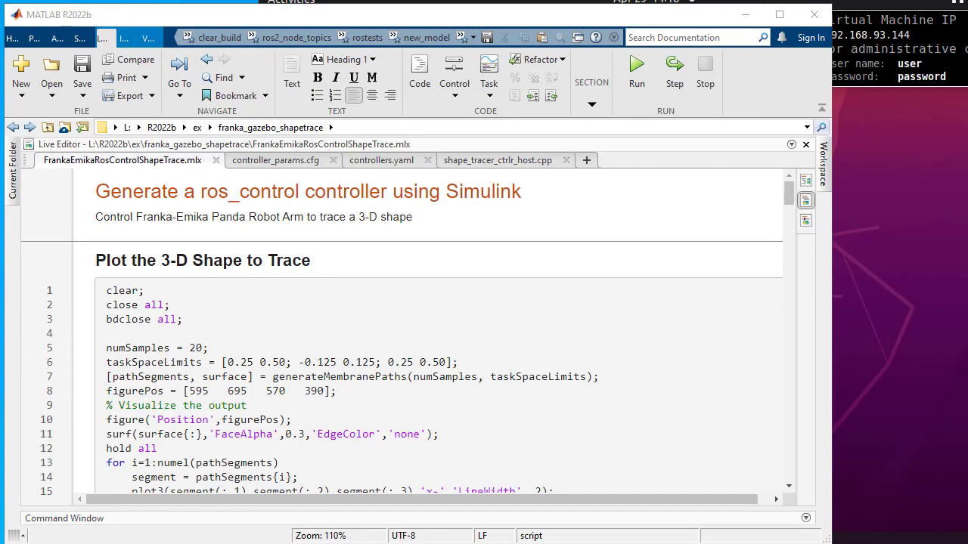
Step: Run the "Plot the 3-D Shape to Trace" section of the live script and view its surface plot
click(209, 348)
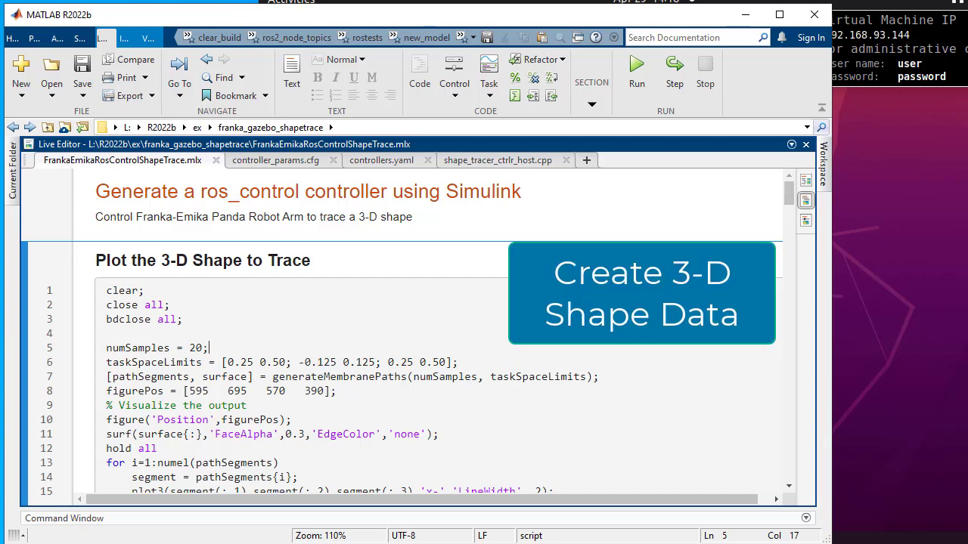
click(591, 92)
click(593, 152)
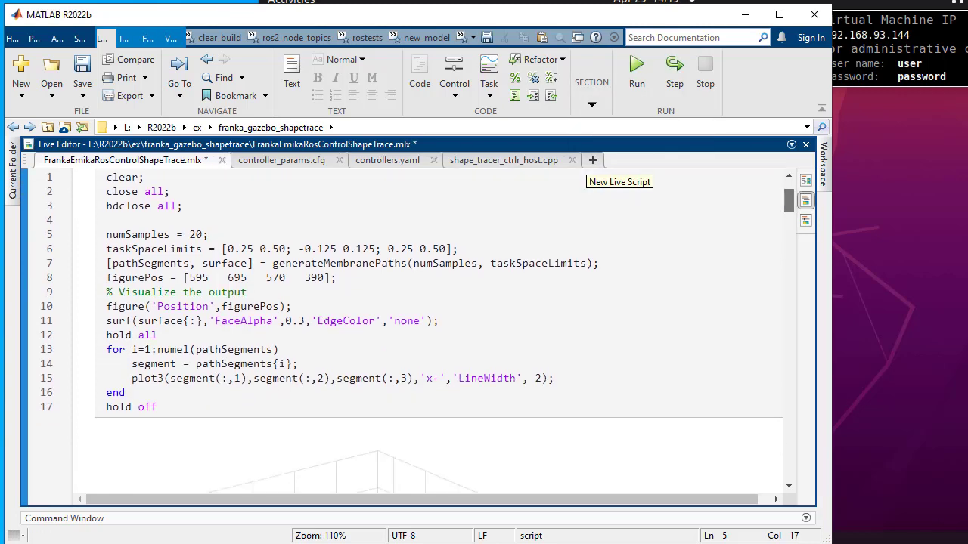
drag(788, 215, 788, 220)
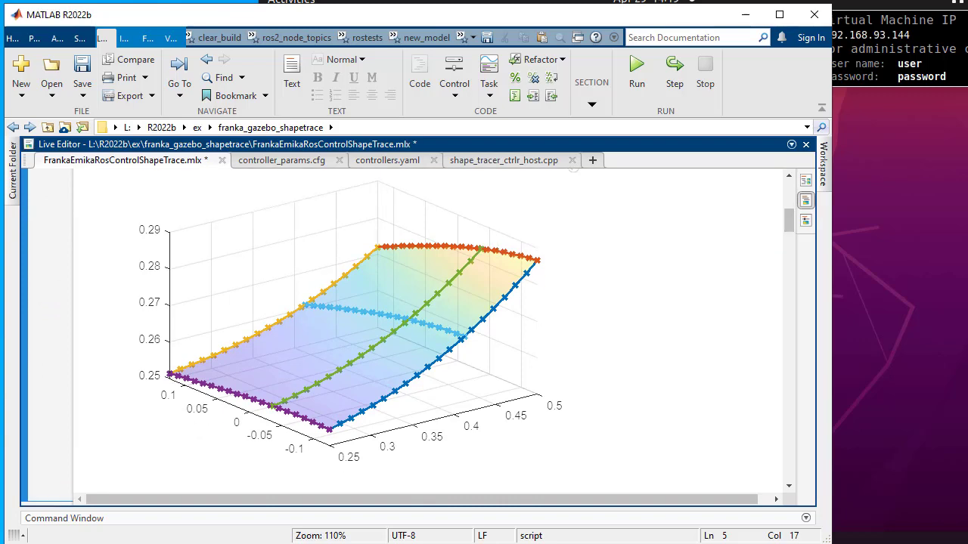
Step: Run the "View the Waypoints in Robot's Task Space" section and close the robot figure window
drag(788, 221, 789, 244)
click(376, 273)
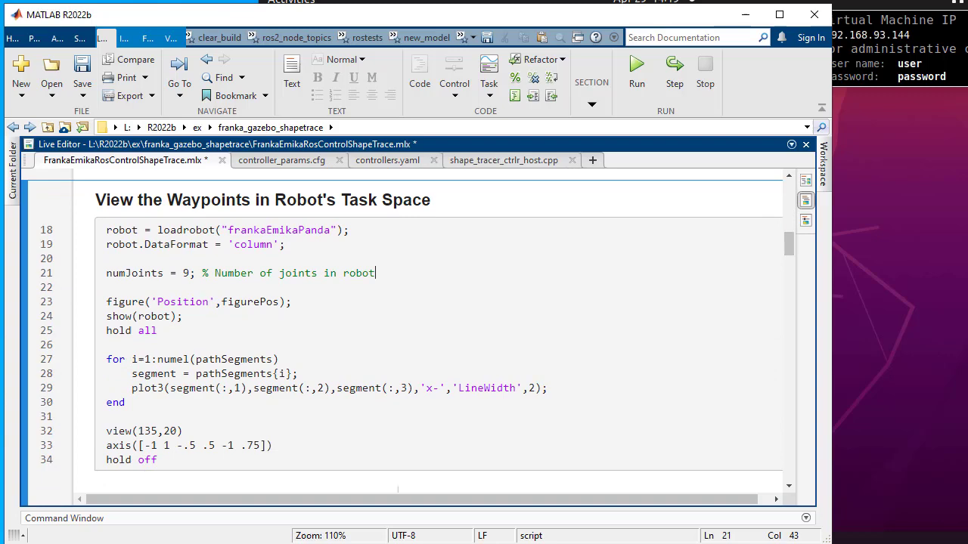
click(592, 104)
click(592, 150)
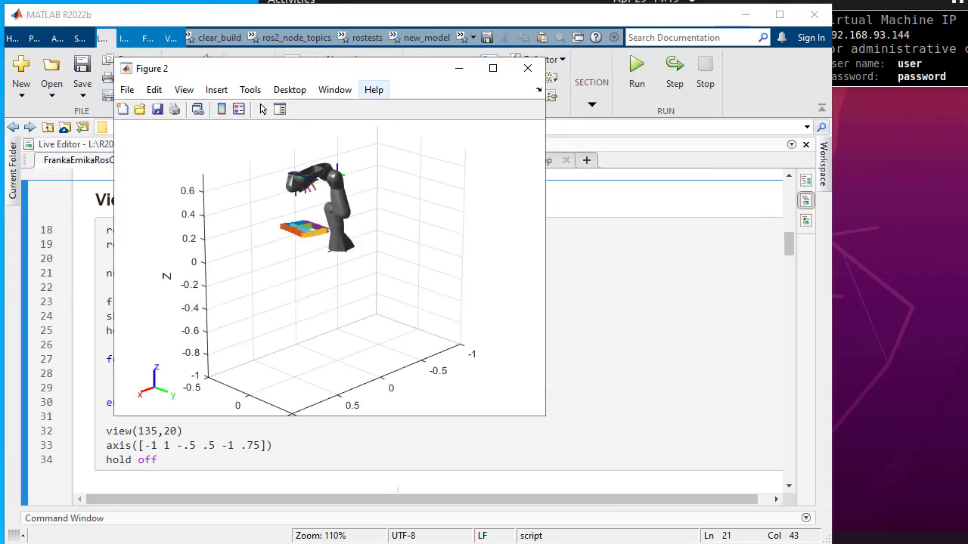
drag(363, 68, 391, 72)
click(556, 72)
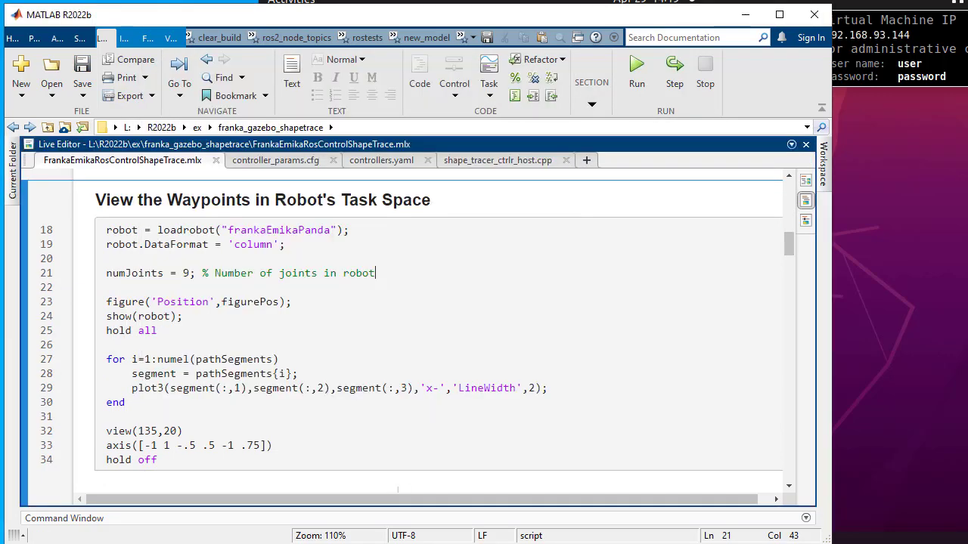
Step: Run the "Convert Task-Space Waypoints to Joint-Space Using Inverse Kinematics" section
drag(789, 245, 789, 292)
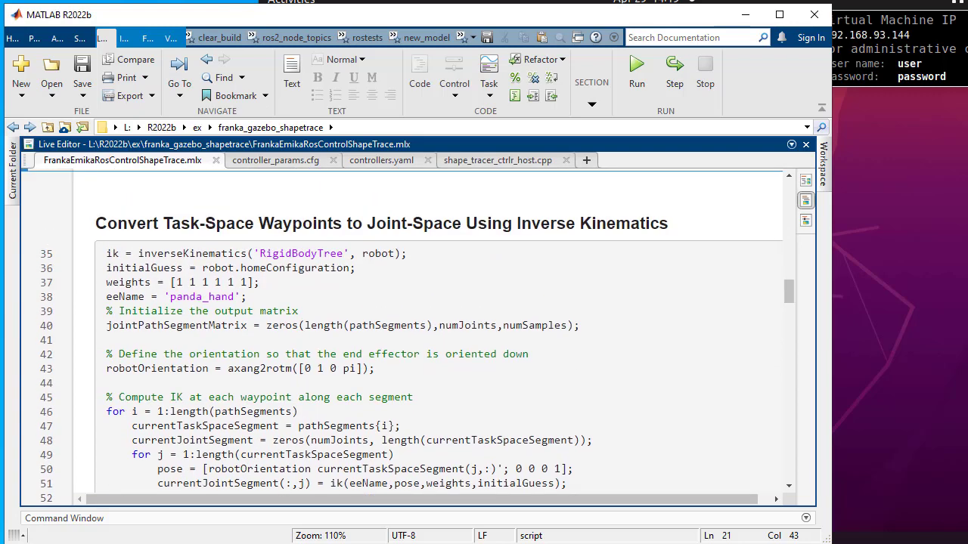
click(357, 268)
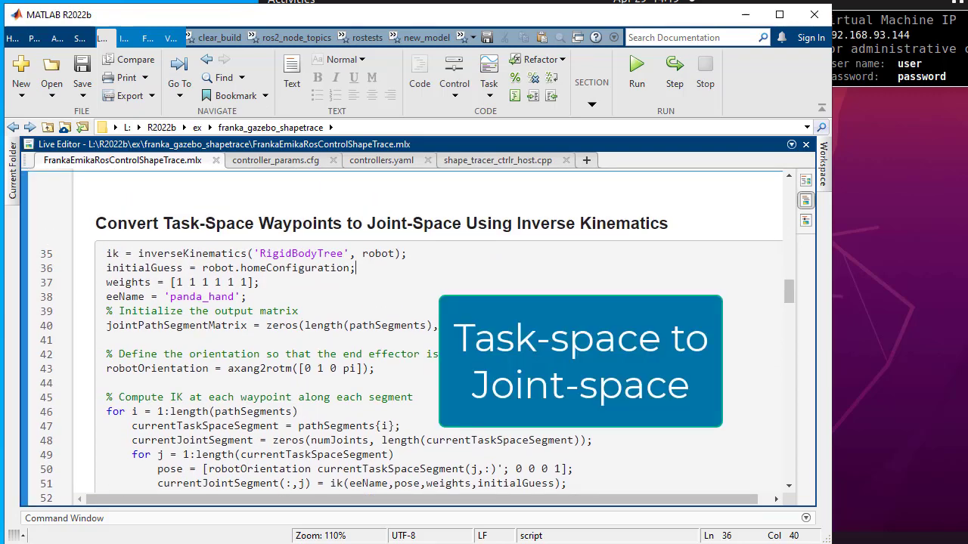
click(592, 103)
click(592, 150)
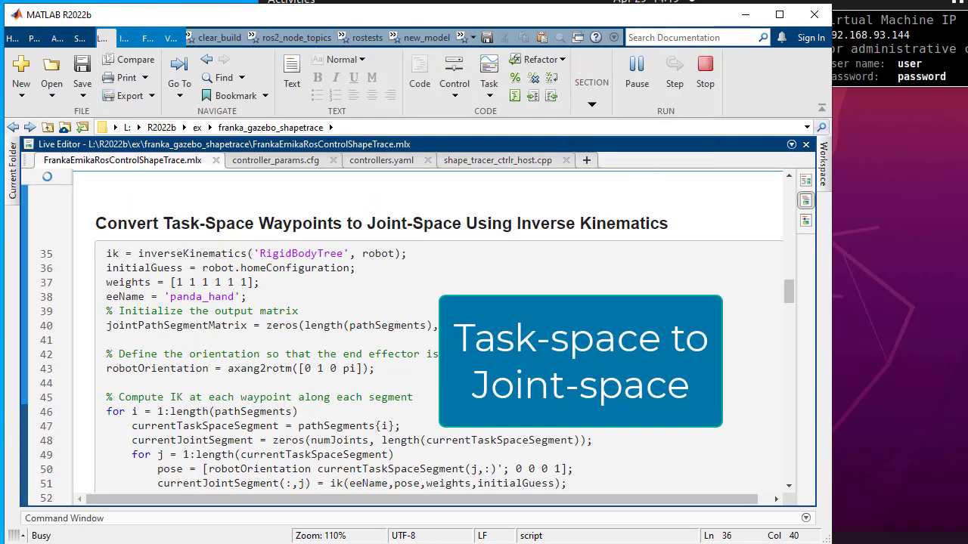
Step: Run the two "Simulate the Model" sections to open and simulate the shape_tracer_sim model
drag(788, 292, 788, 312)
click(241, 368)
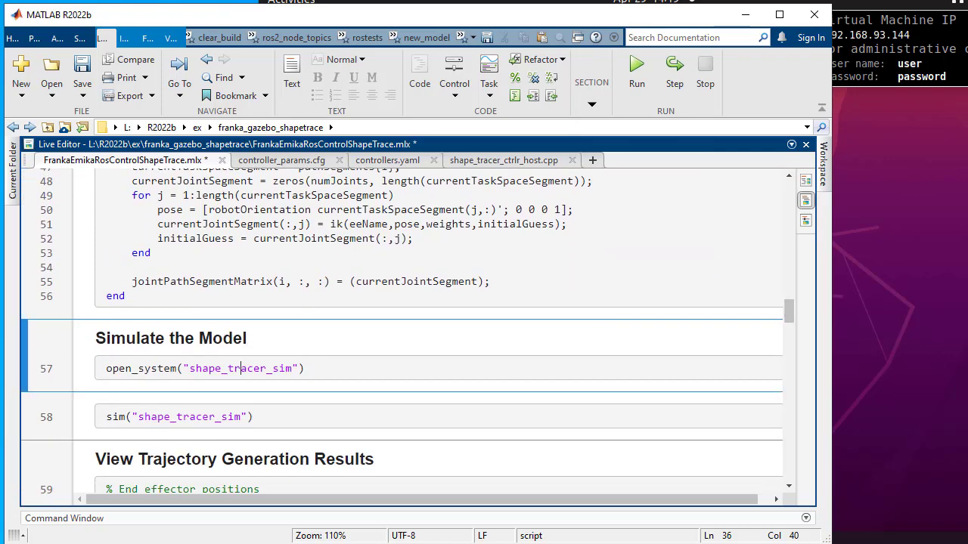
click(591, 102)
click(592, 150)
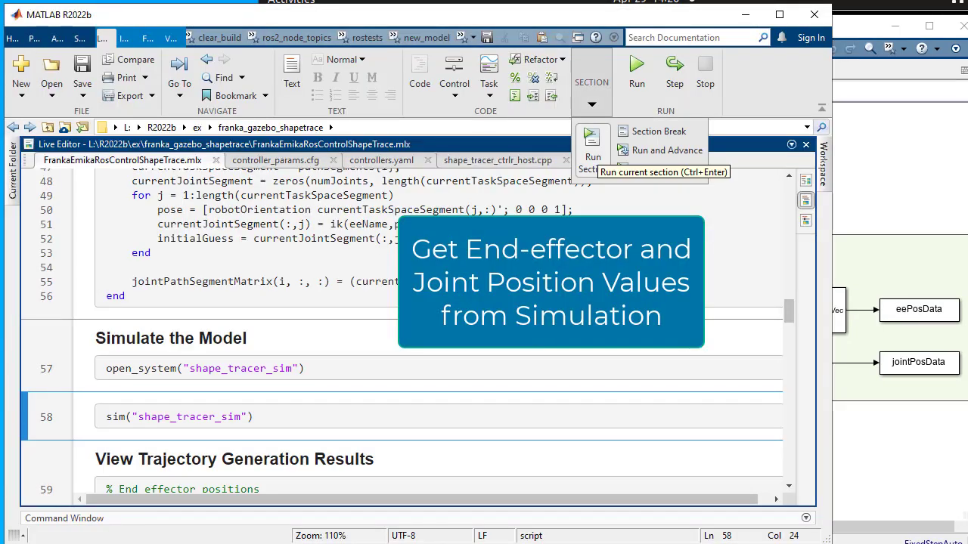
click(592, 151)
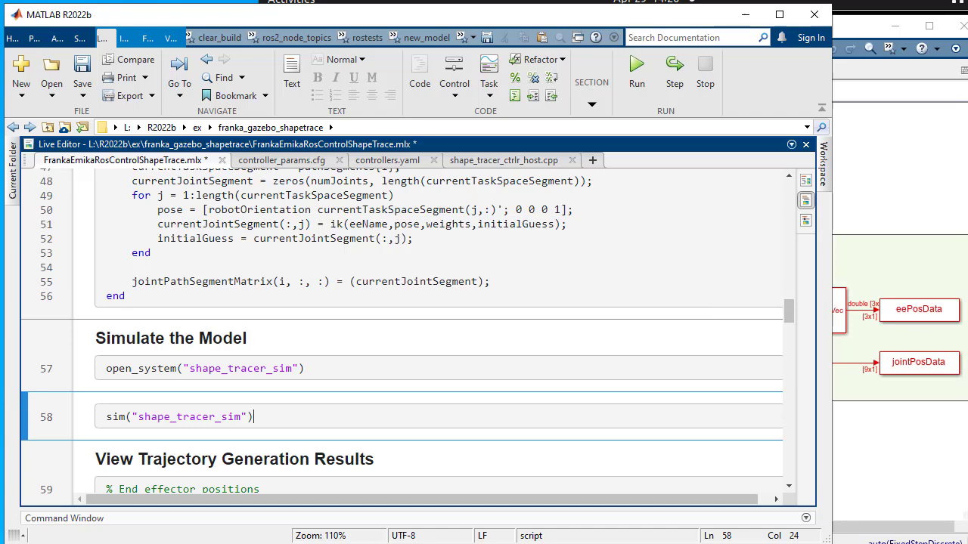
Step: Run the "View Trajectory Generation Results" section and view the end-effector positions plotted on the membrane surface
scroll(408, 333, down, 5)
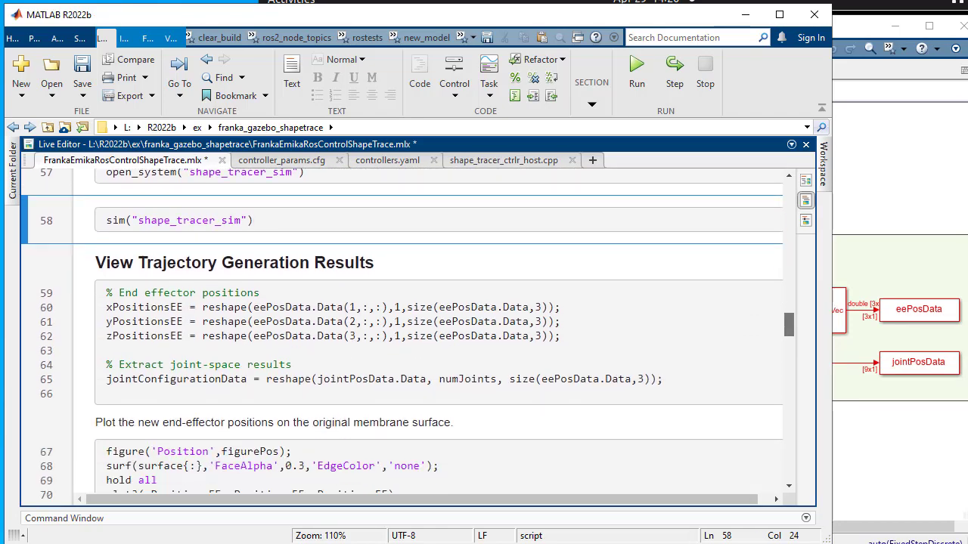
scroll(409, 333, down, 2)
click(420, 234)
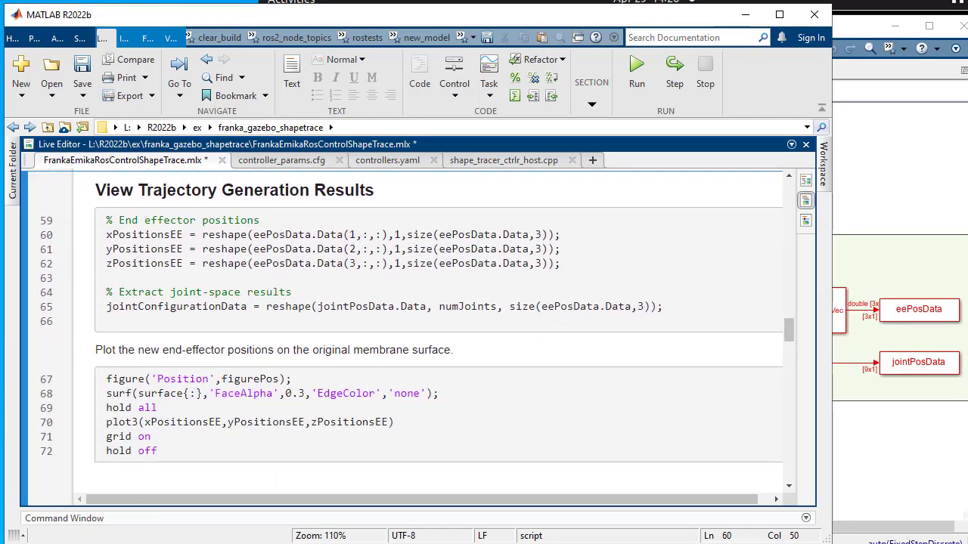
click(591, 91)
click(593, 150)
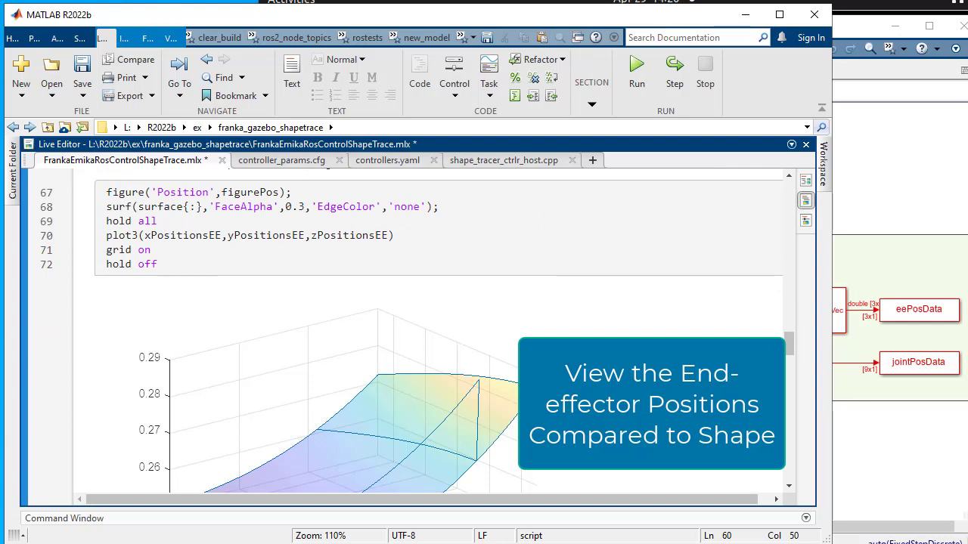
drag(788, 345, 788, 352)
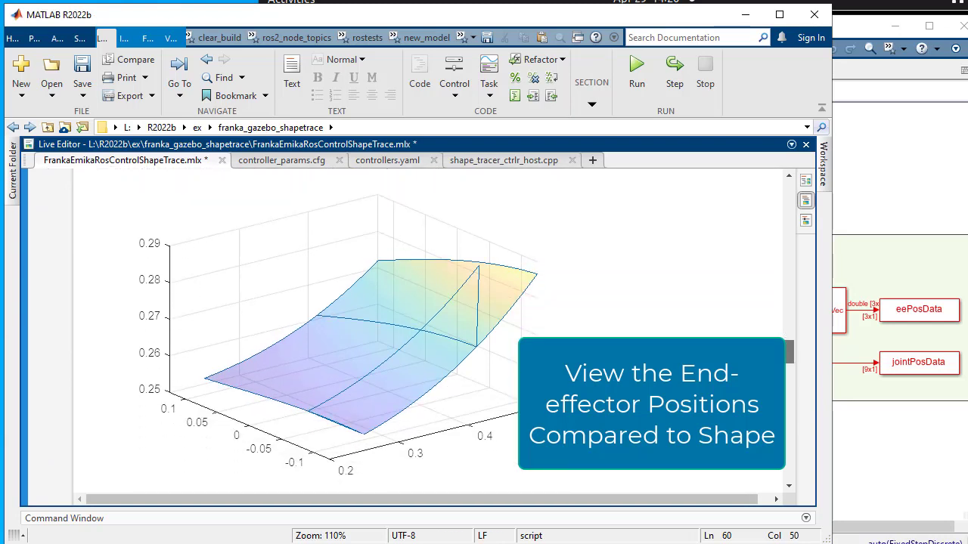
Step: Run the "Visualize Robot Motion" section to animate the robot tracing the shape
scroll(408, 333, down, 8)
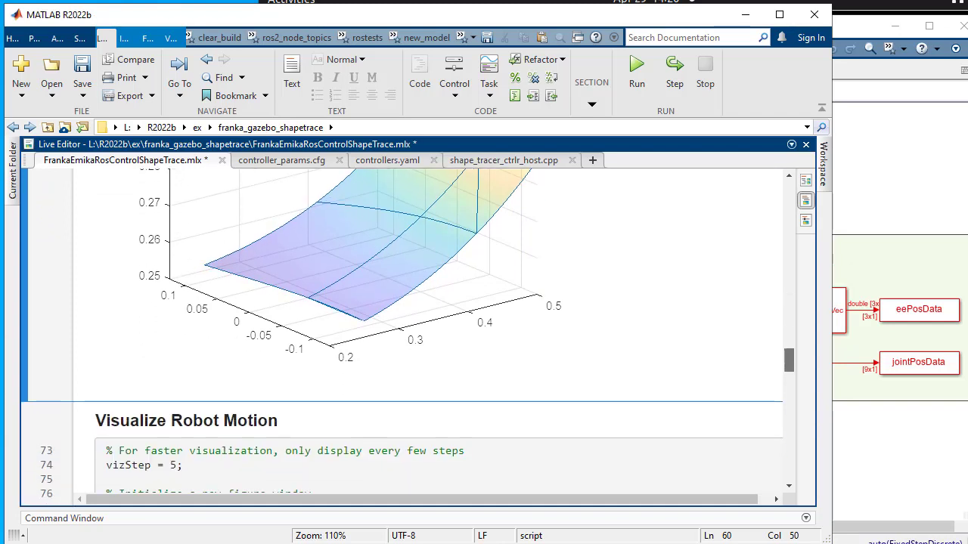
drag(789, 375, 789, 377)
click(106, 308)
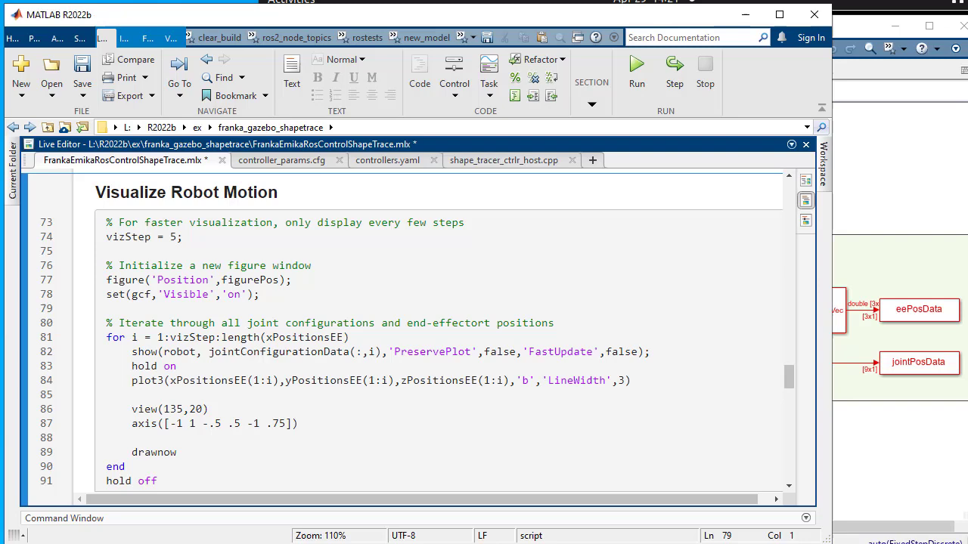
key(F5)
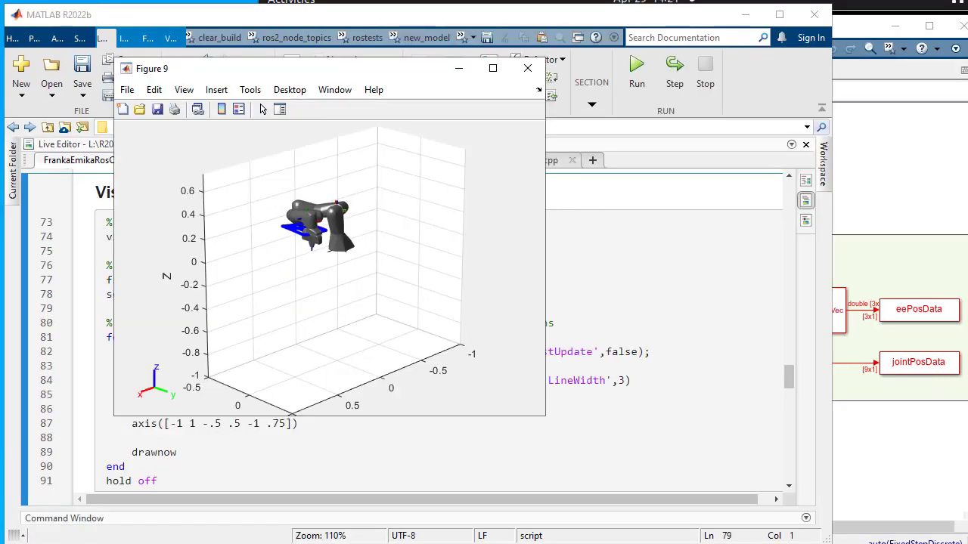
Step: Switch to the Ubuntu virtual machine and start ROS Noetic Core from its desktop
click(643, 294)
scroll(643, 294, down, 5)
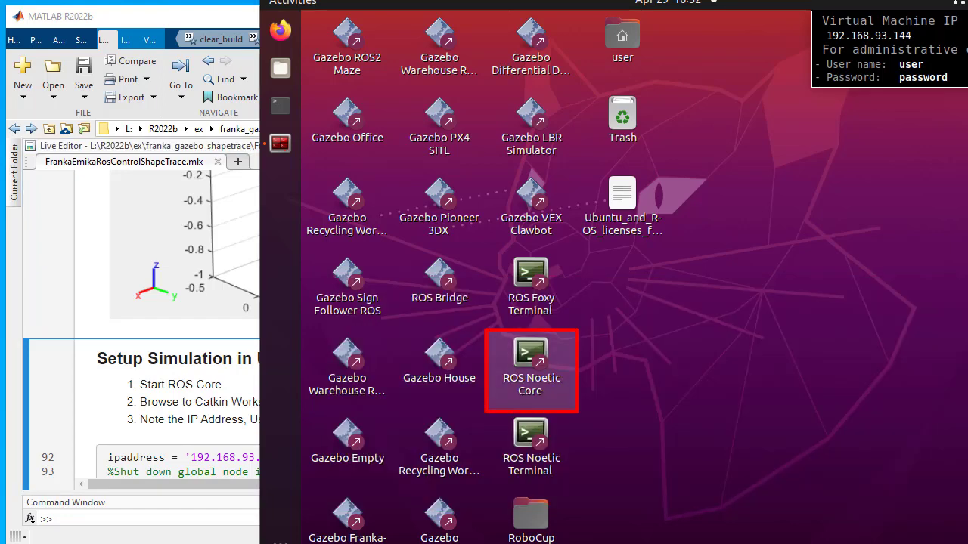
double_click(530, 366)
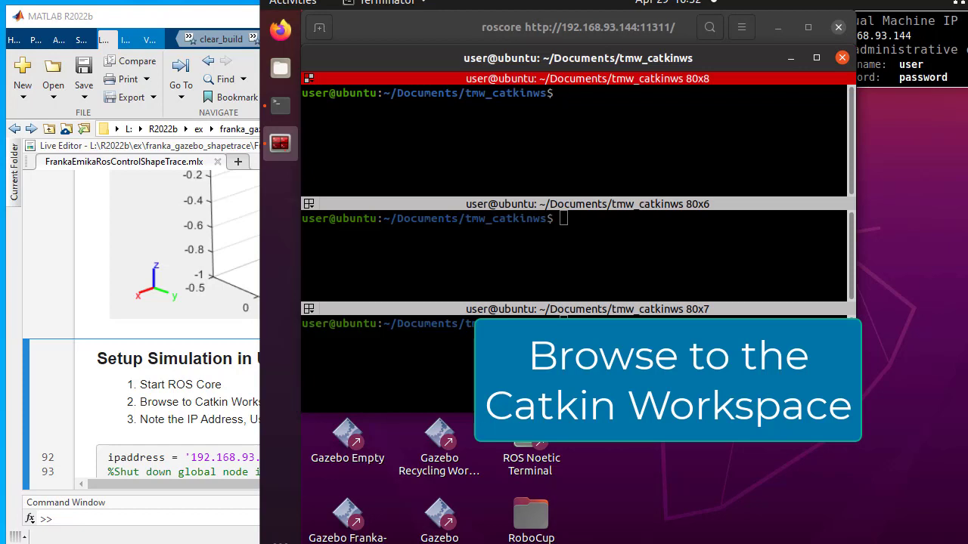
Step: Change the first terminal's directory to the Catkin workspace /home/user/Documents/tmw_catkinws
text(cd /home/us)
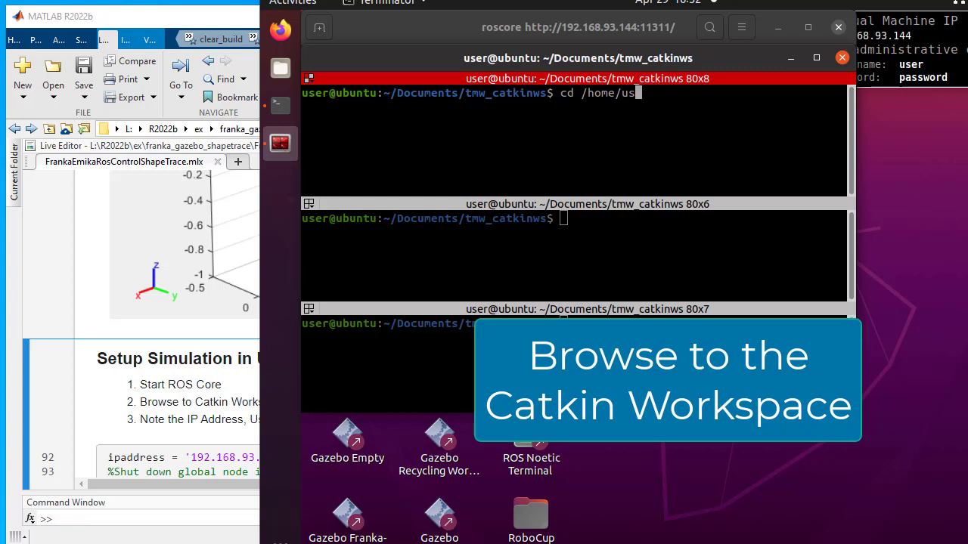
text(er/Document)
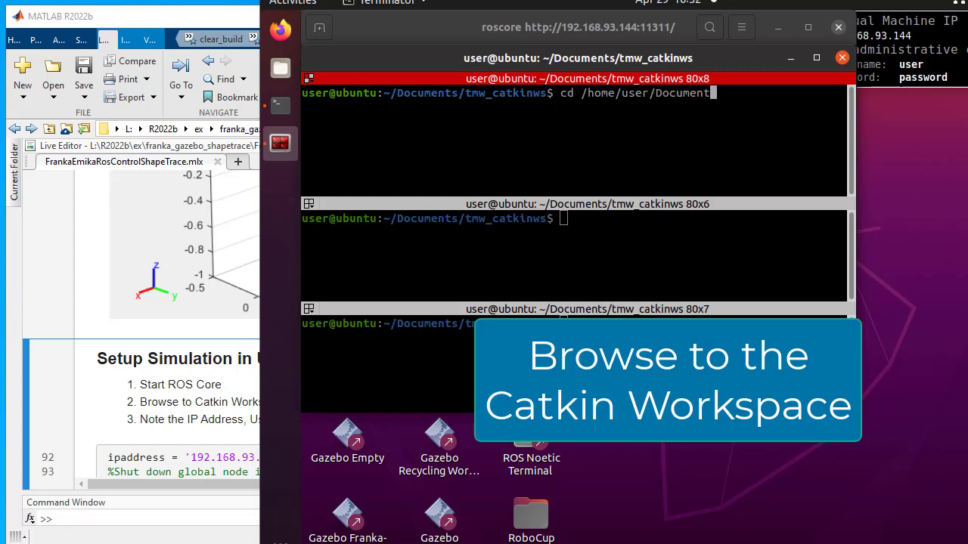
text(s/tmw_catkinws)
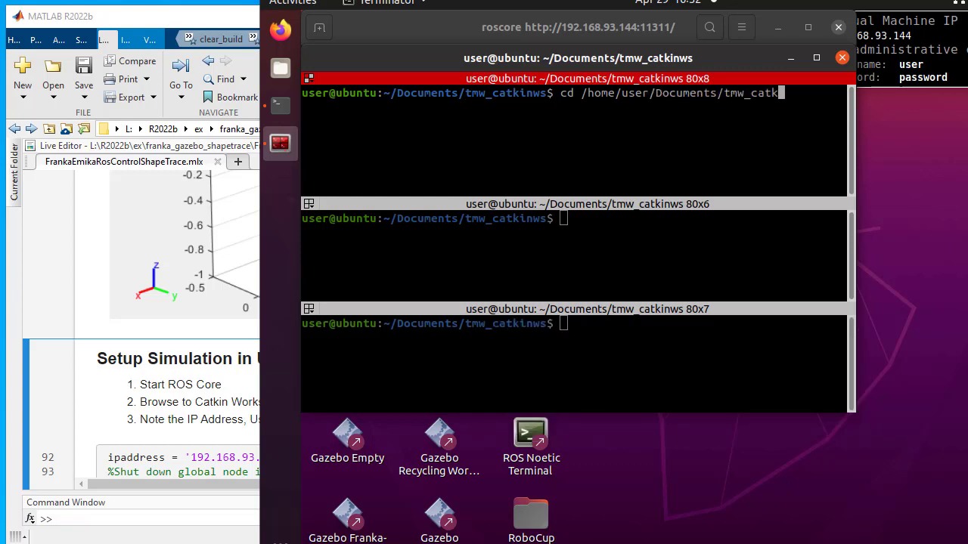
key(Return)
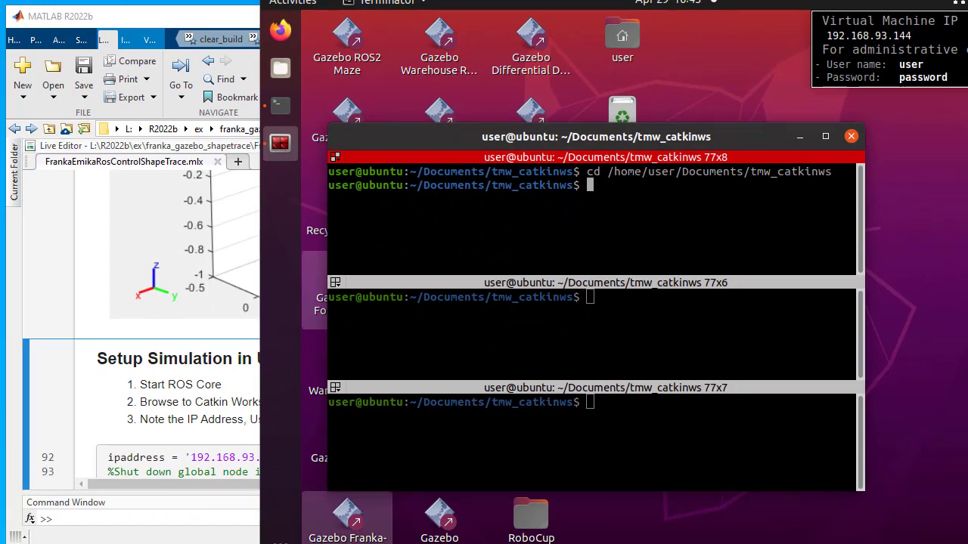
Step: Switch to MATLAB and run the "Setup Simulation in Ubuntu Virtual Machine" section to connect to the ROS master on port 11311
click(170, 419)
scroll(404, 324, down, 3)
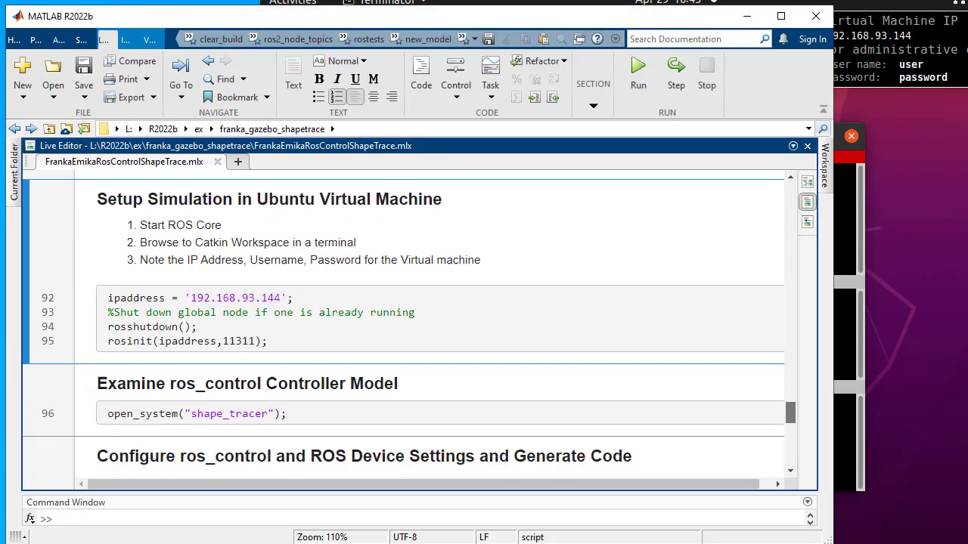
click(199, 317)
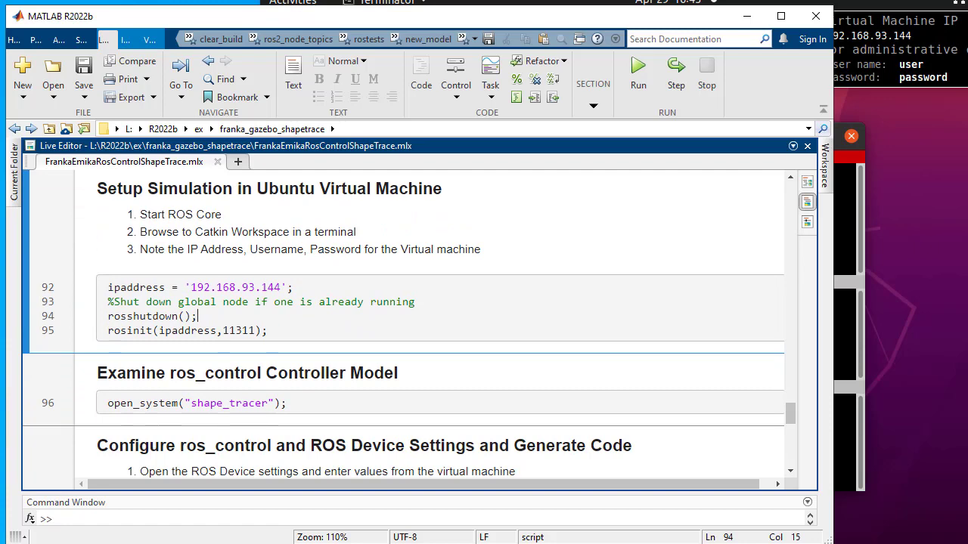
key(ctrl+Return)
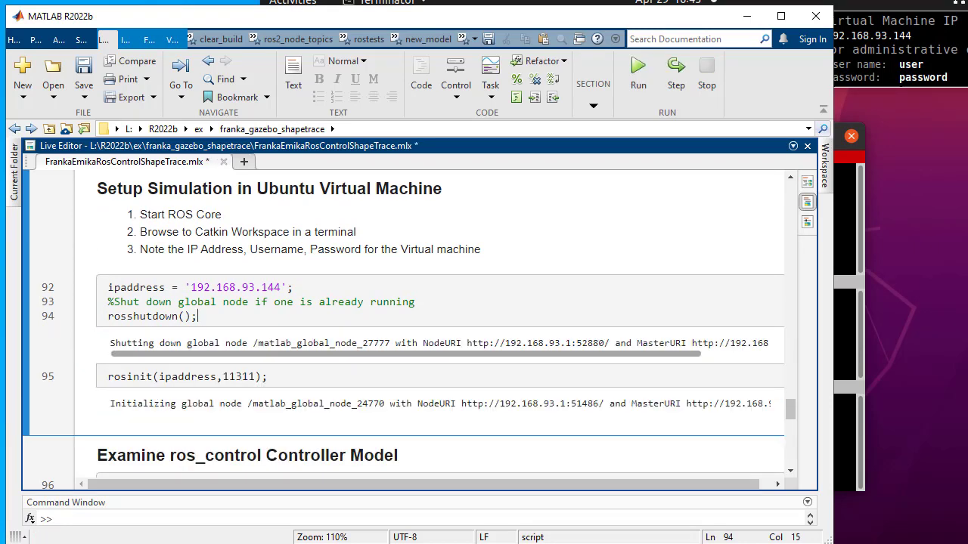
scroll(408, 404, up, 1)
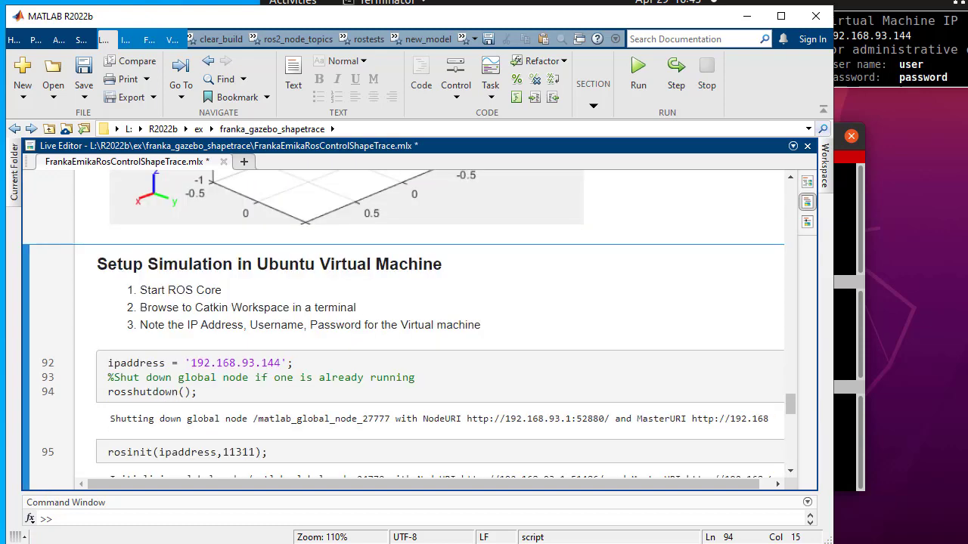
Step: Run the "Examine ros_control Controller Model" section to open the shape_tracer model
scroll(409, 404, down, 3)
click(287, 333)
key(ctrl+Return)
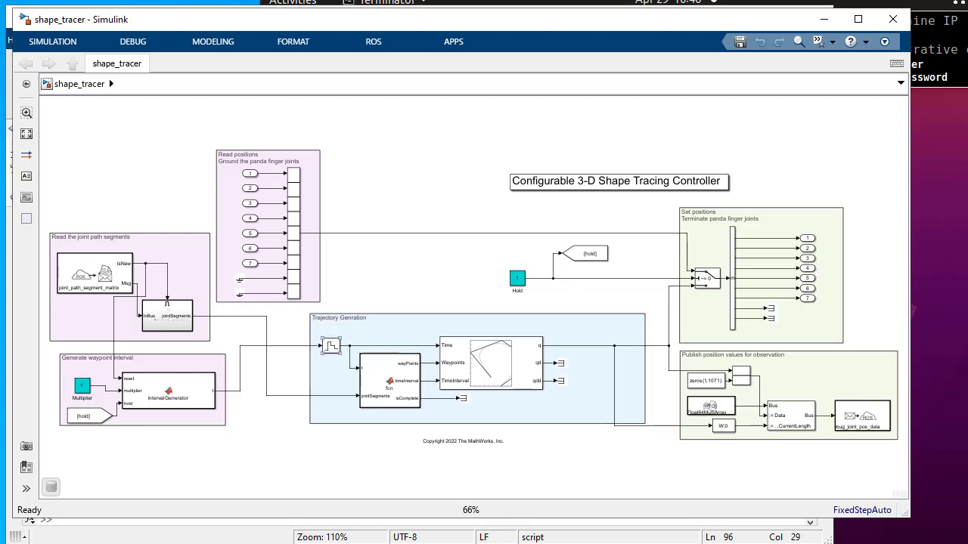
click(171, 418)
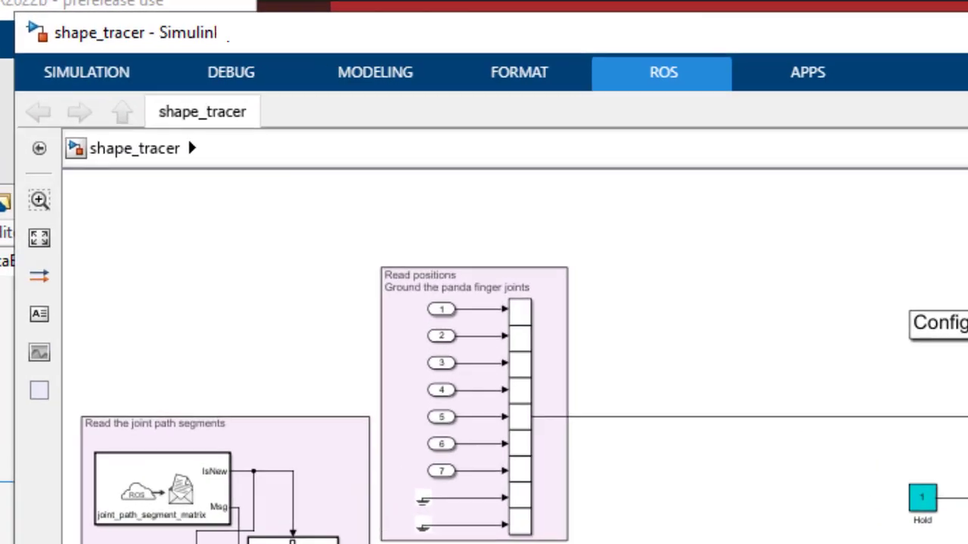
Step: Open the model's ROS Control settings, review the inport resource types, outport mappings and dynamically reconfigurable parameters, and accept the configuration
click(369, 40)
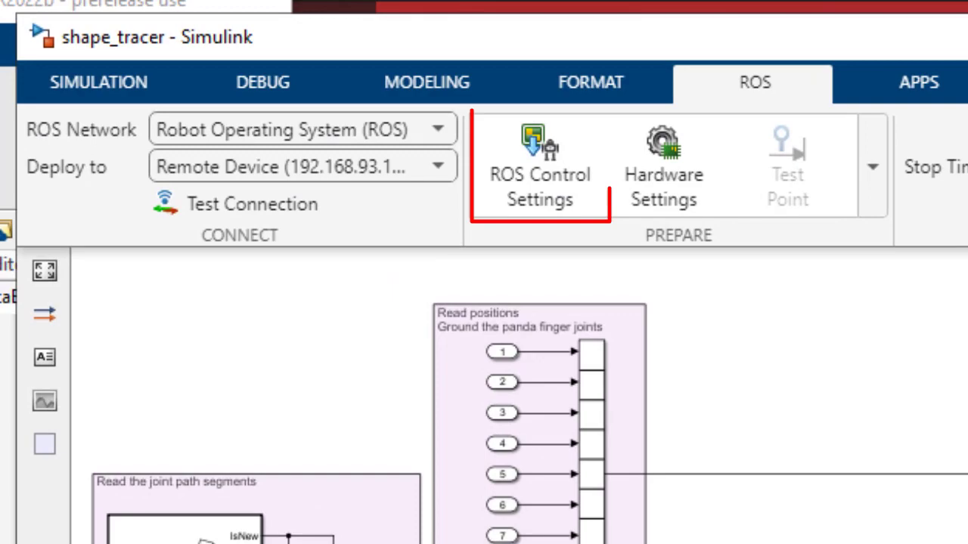
click(539, 168)
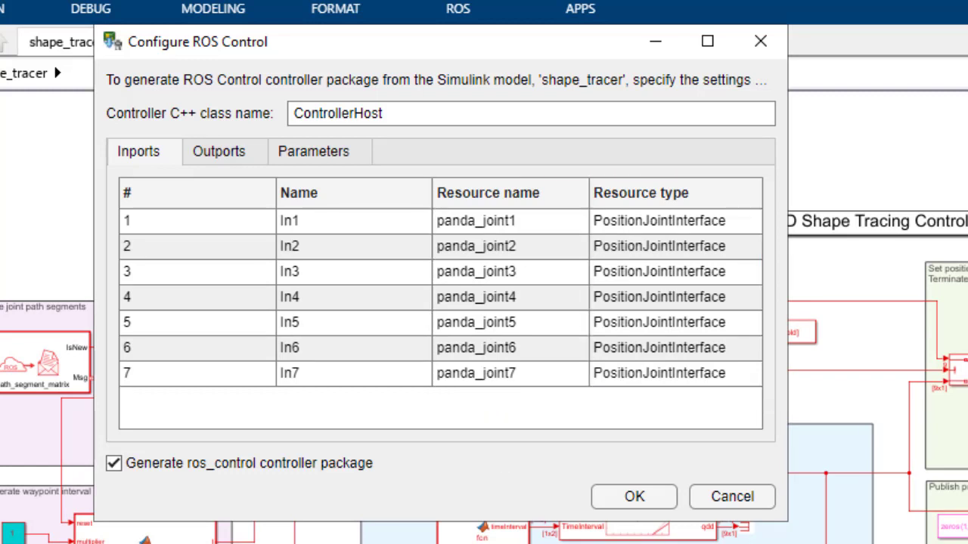
click(675, 221)
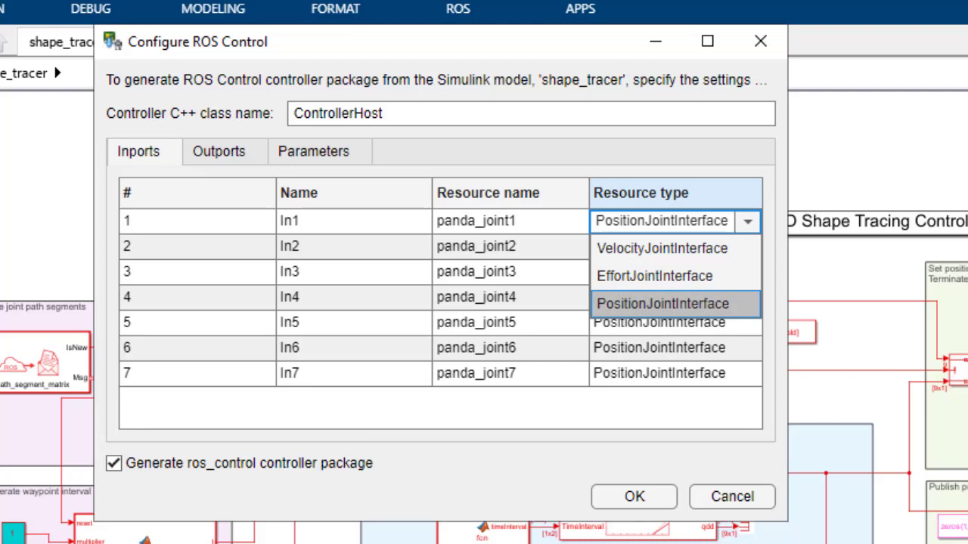
click(219, 152)
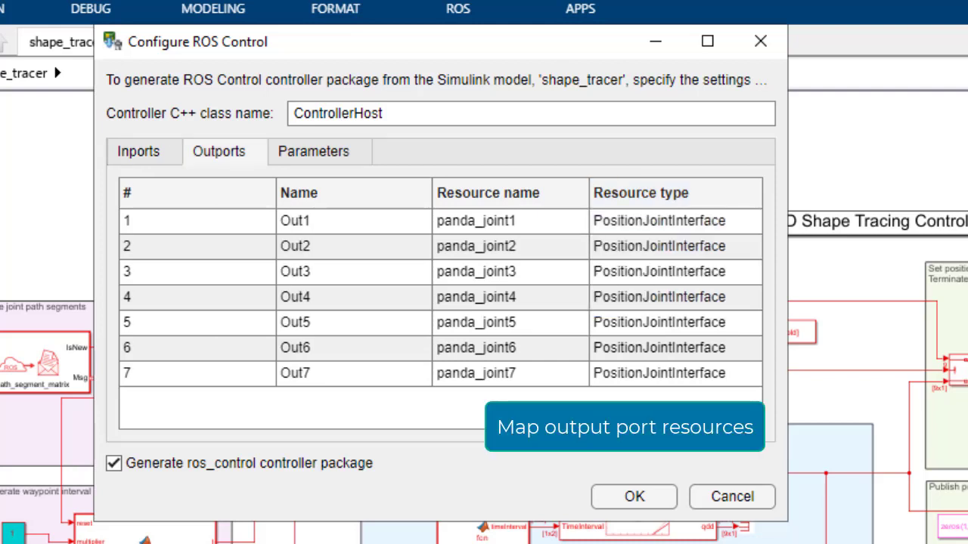
click(314, 152)
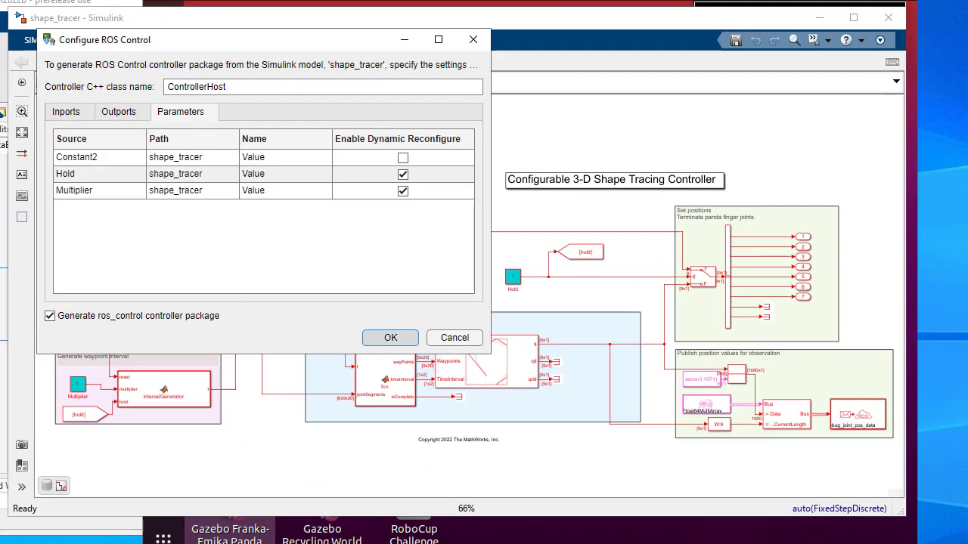
click(390, 338)
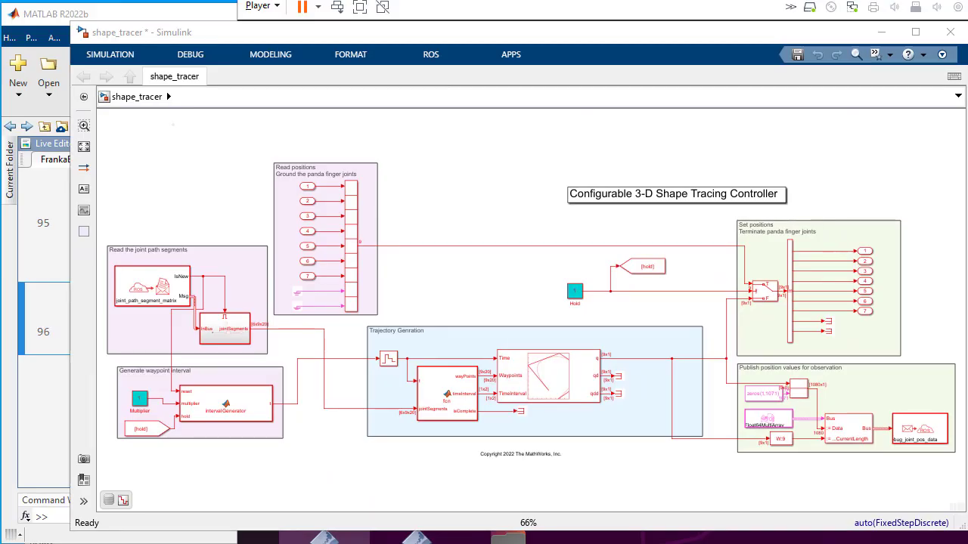
Step: Open the remote device connection settings, compare their Catkin workspace with the terminal's /home/user/Documents/tmw_catkinws path, and accept them
click(430, 55)
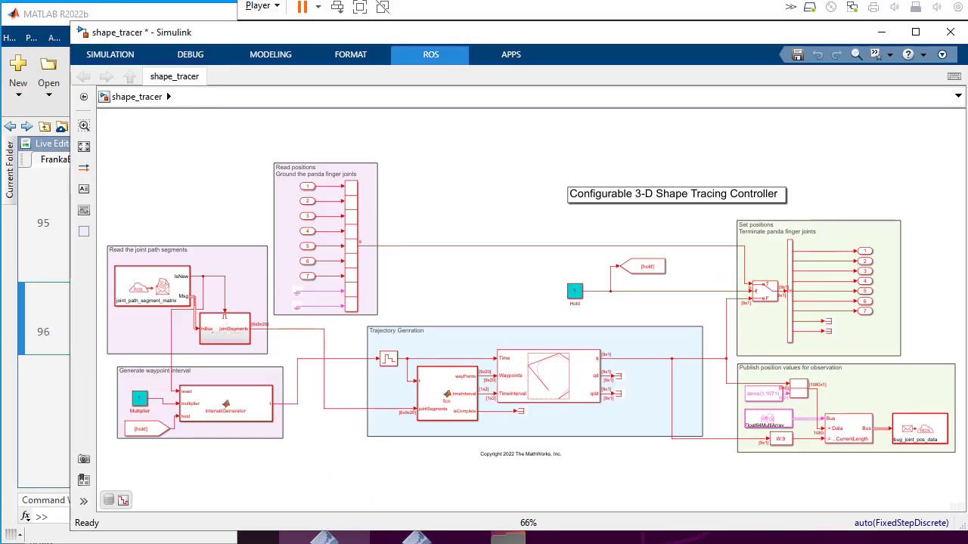
click(275, 96)
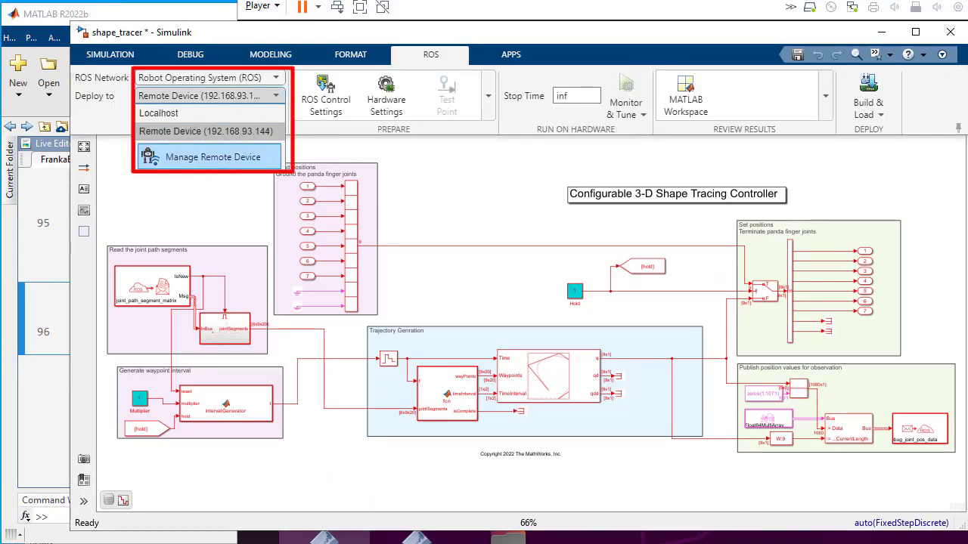
click(211, 158)
drag(499, 196, 369, 75)
key(alt+Tab)
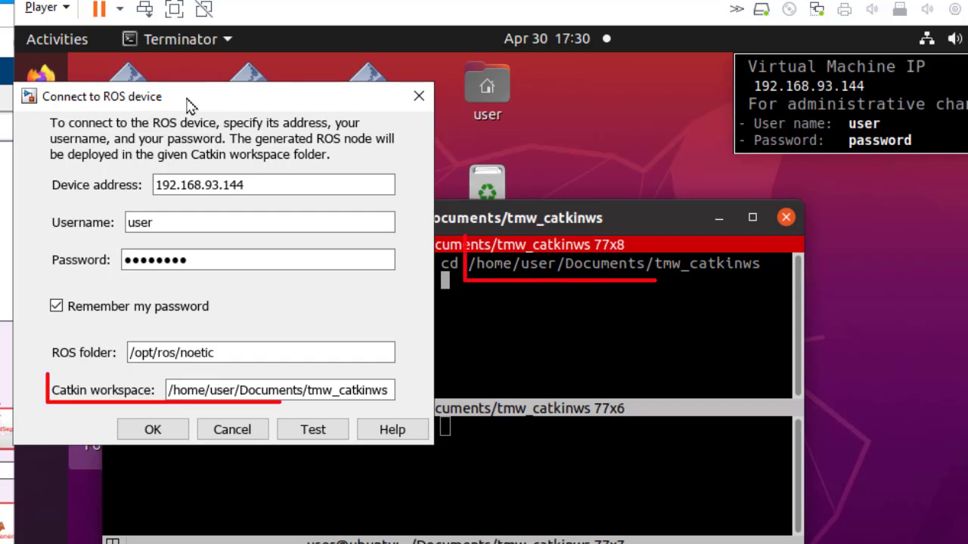
drag(189, 106, 188, 81)
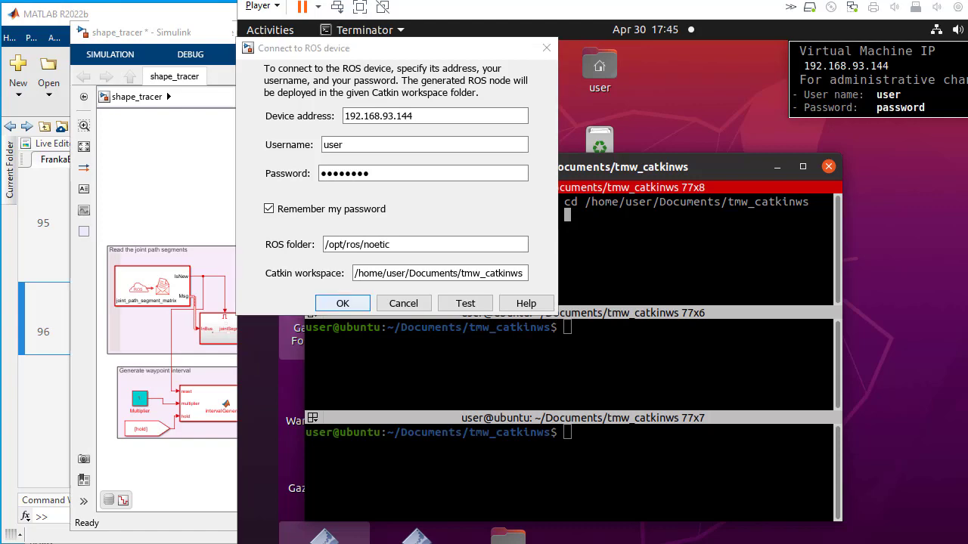
click(343, 303)
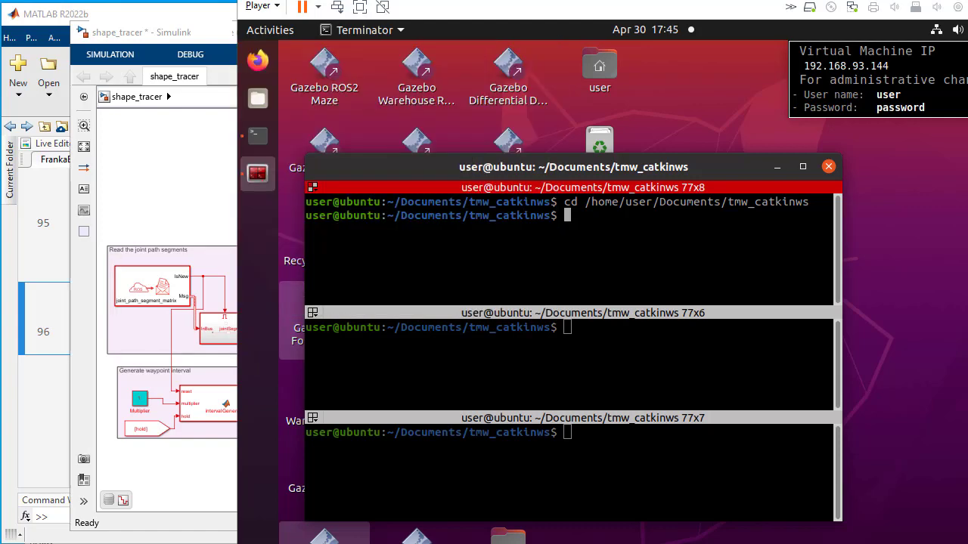
Step: Return to the shape_tracer model, build and load it onto the remote device, and check the build summary
click(185, 176)
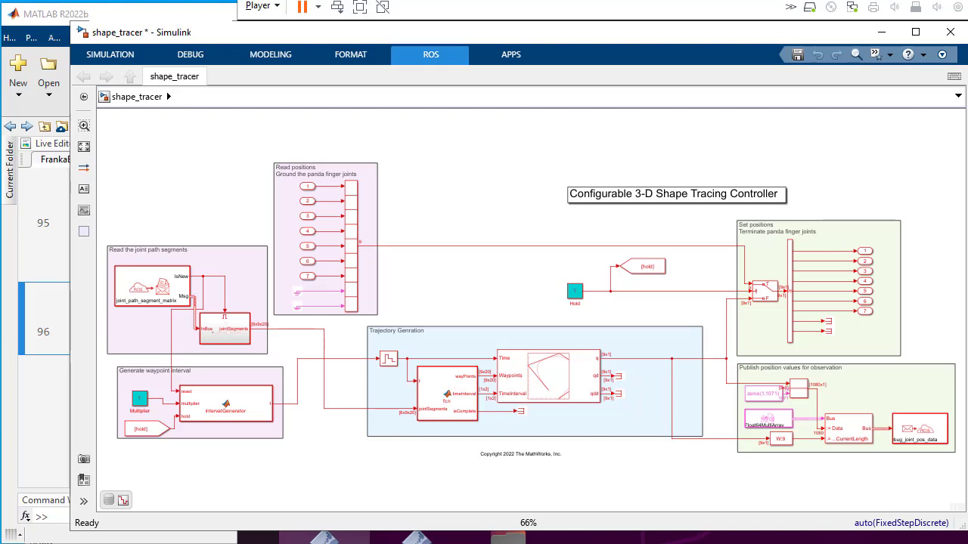
click(431, 56)
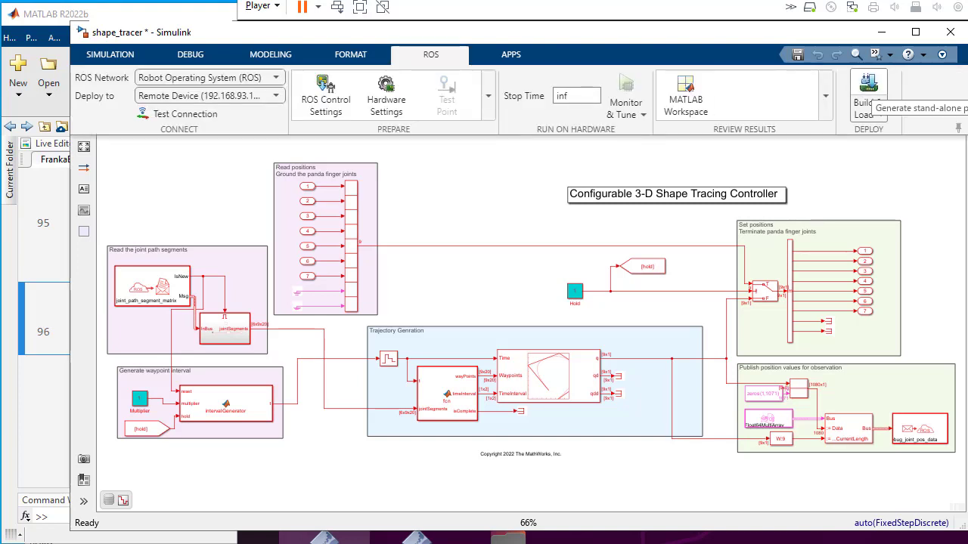
click(868, 87)
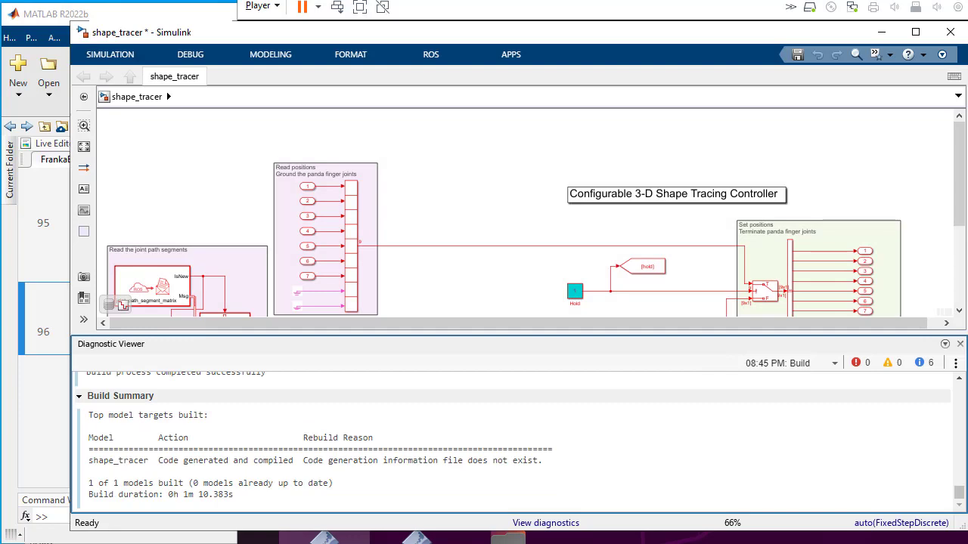
mouse_move(959, 492)
mouse_down()
mouse_move(959, 479)
mouse_move(959, 494)
mouse_up()
Step: Switch to the Ubuntu virtual machine and examine the generated shape_tracer_ctrlr_host.cpp in Documents/tmw_catkinws/src/shape_tracer/src
key(alt+Tab)
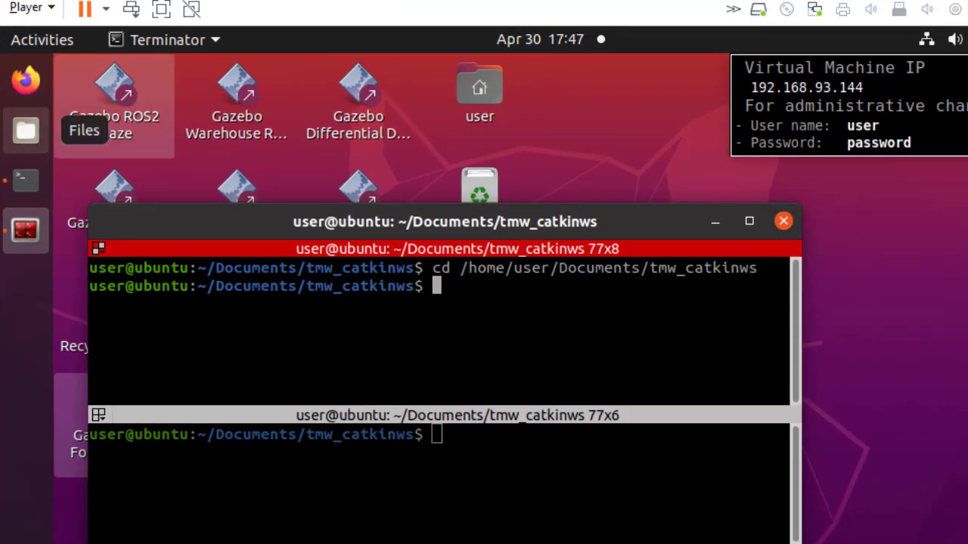
click(26, 130)
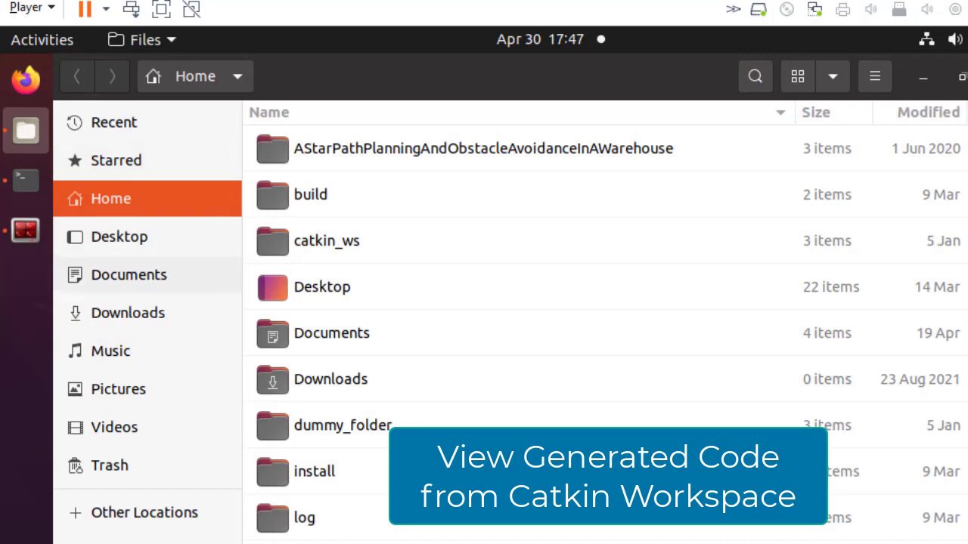
click(129, 275)
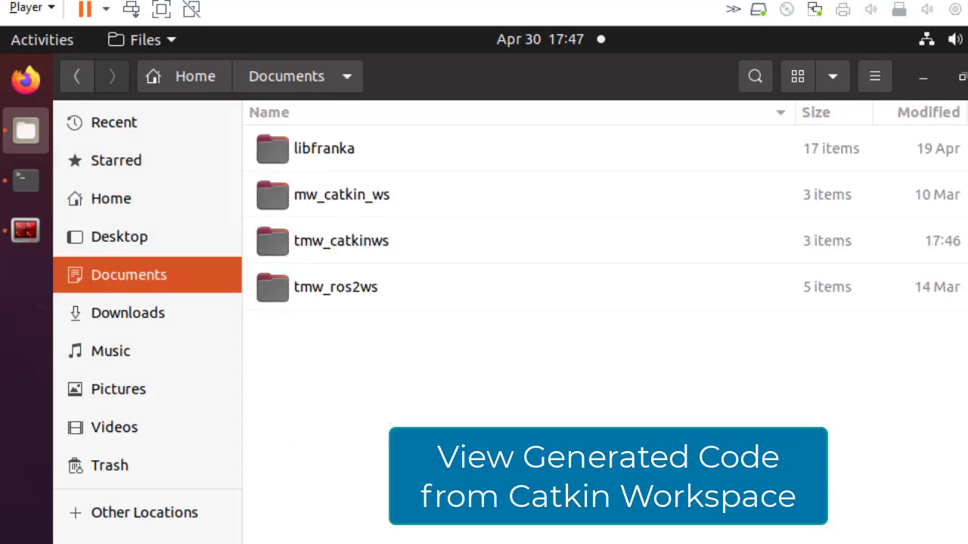
click(333, 241)
click(304, 240)
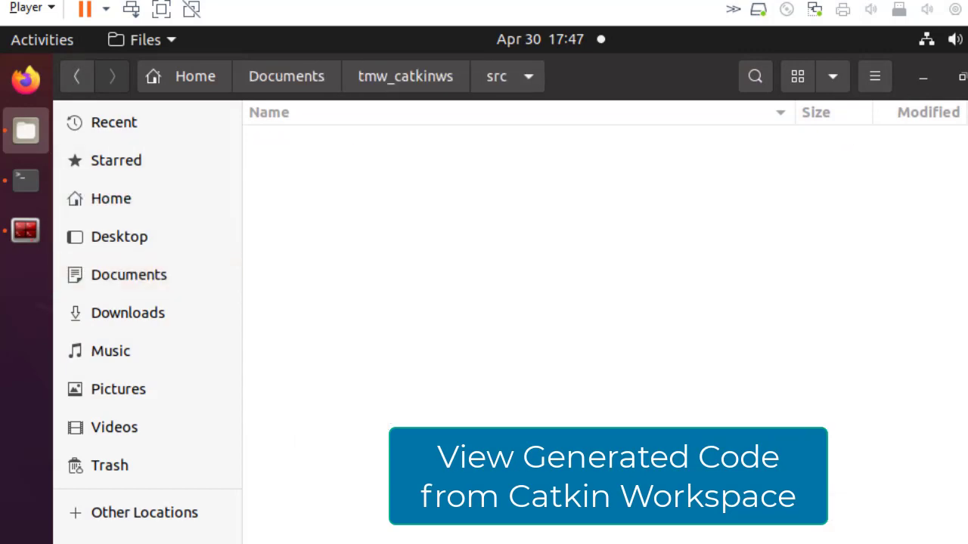
click(327, 240)
click(304, 287)
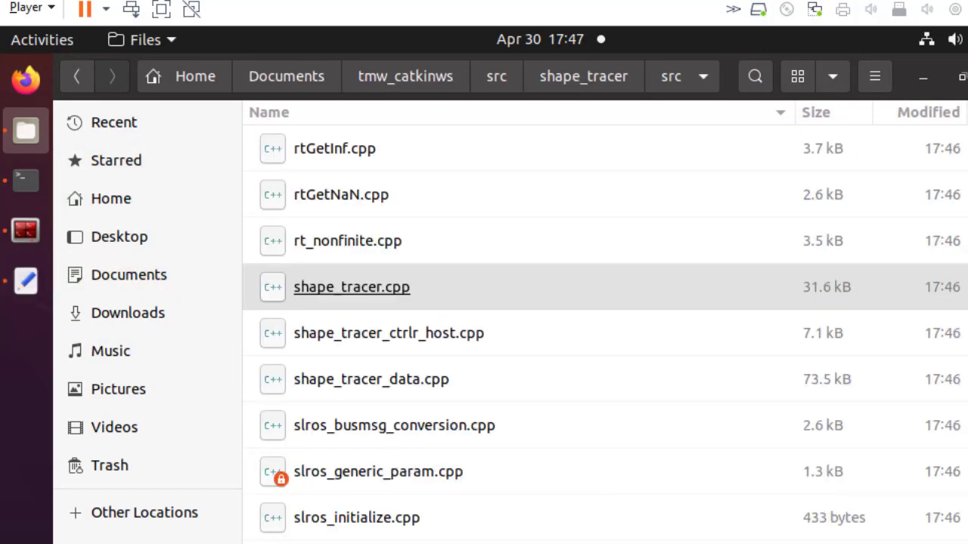
double_click(389, 333)
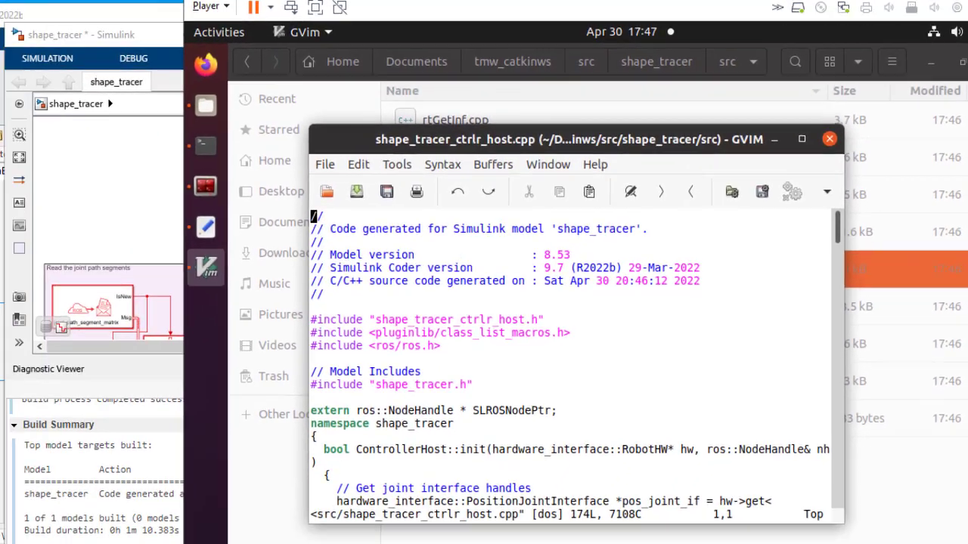
scroll(601, 341, down, 5)
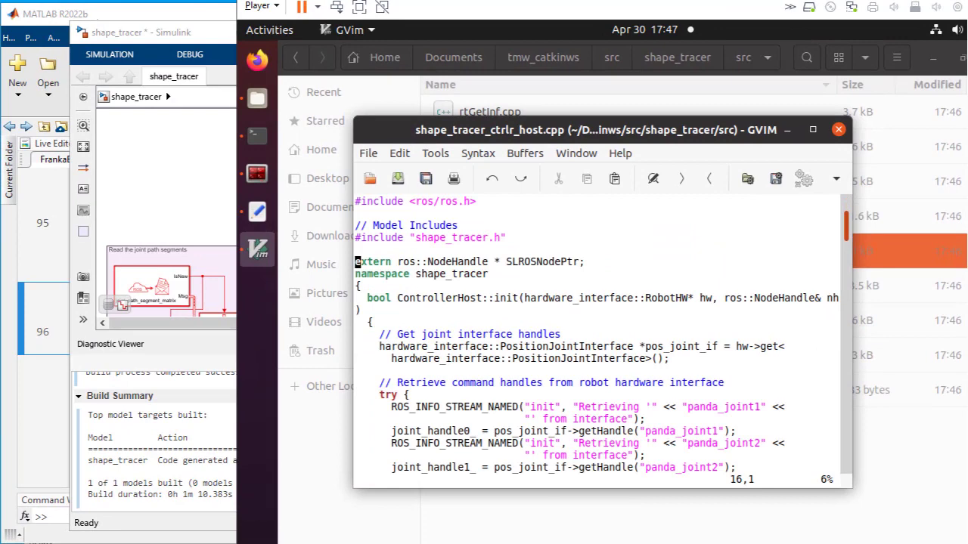
scroll(601, 341, down, 1)
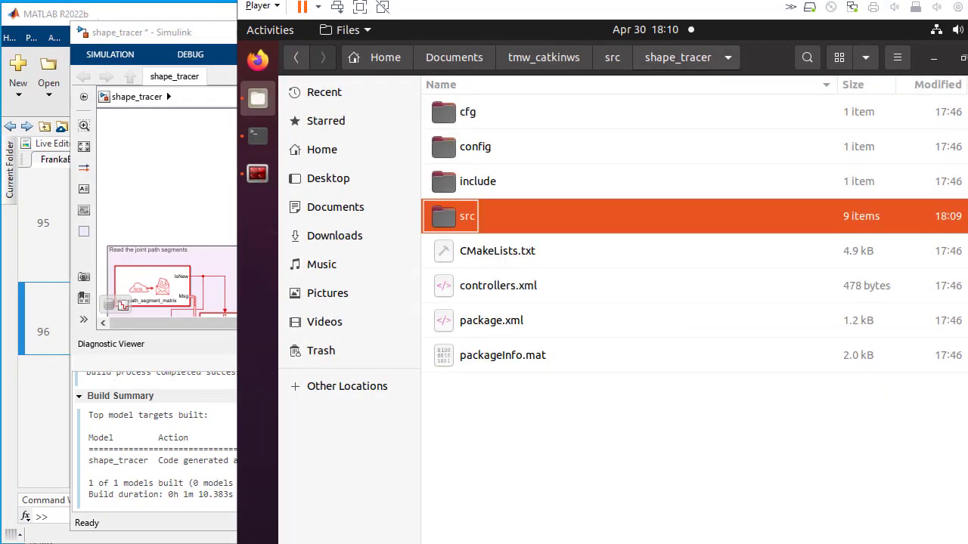
Step: Open the generated controllers.yaml from the shape_tracer package's config folder and move its window clear of the folder path
click(475, 147)
click(500, 112)
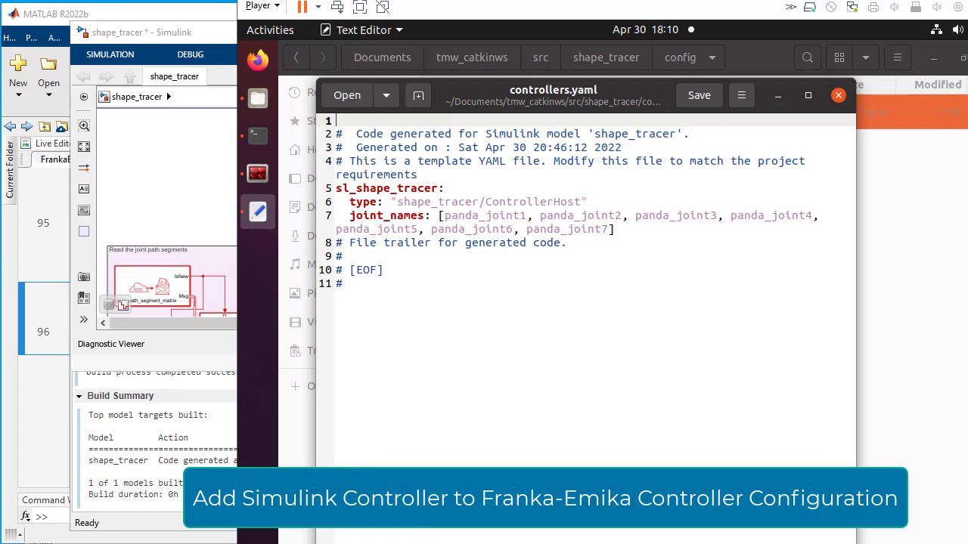
drag(484, 93, 487, 172)
Step: Open sim_controllers.yaml from the franka_ros/franka_gazebo/config folder of the Catkin workspace
click(472, 57)
click(468, 181)
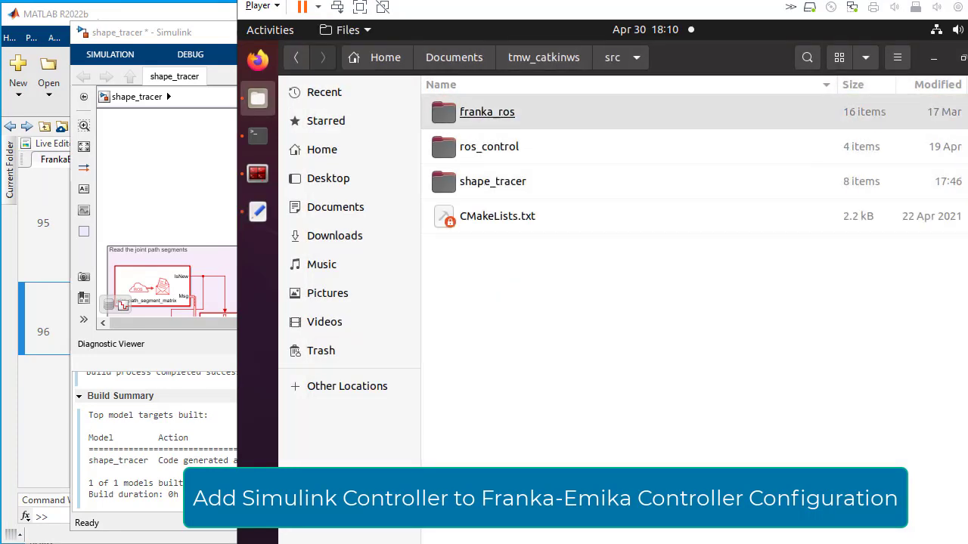
click(487, 112)
click(496, 251)
click(477, 112)
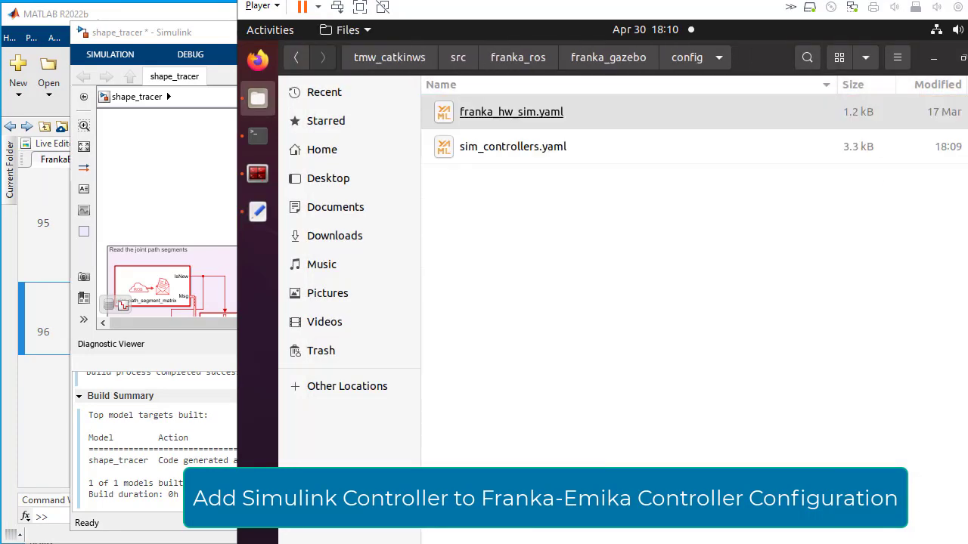
click(512, 146)
Step: Copy the sl_shape_tracer entry with its type and joint_names from controllers.yaml and paste it above franka_state_controller in sim_controllers.yaml
click(449, 207)
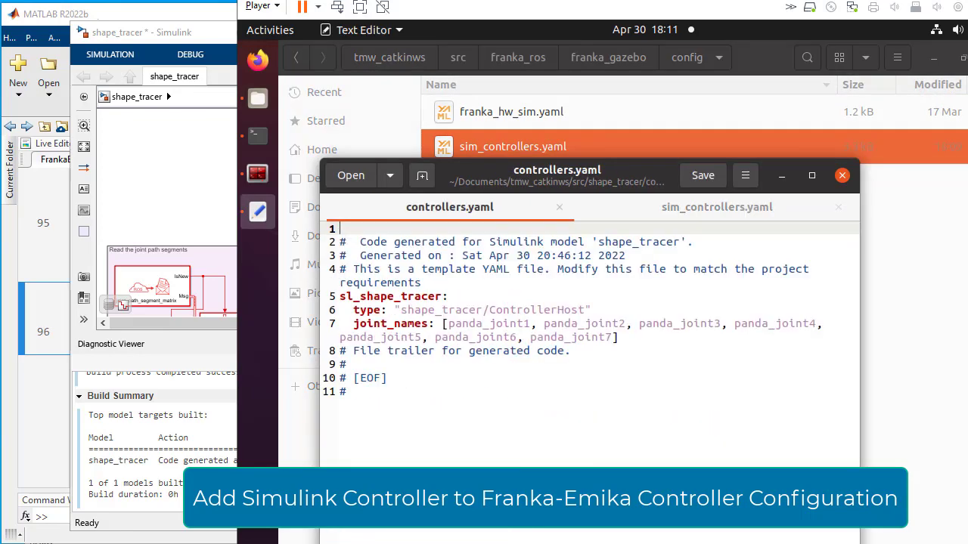
drag(340, 297, 623, 338)
right_click(559, 306)
click(598, 377)
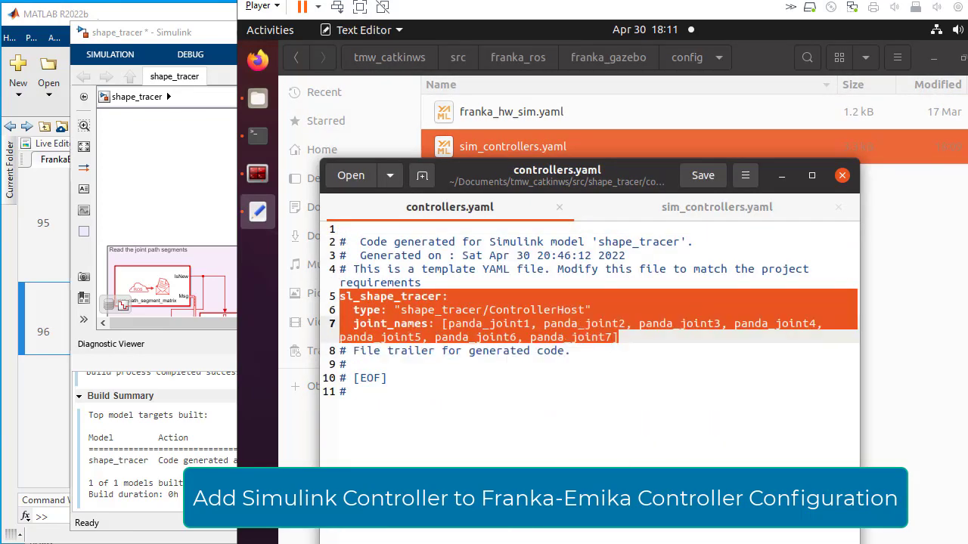
click(717, 207)
key(Return)
key(Return)
key(Return)
key(Up)
key(Up)
key(Up)
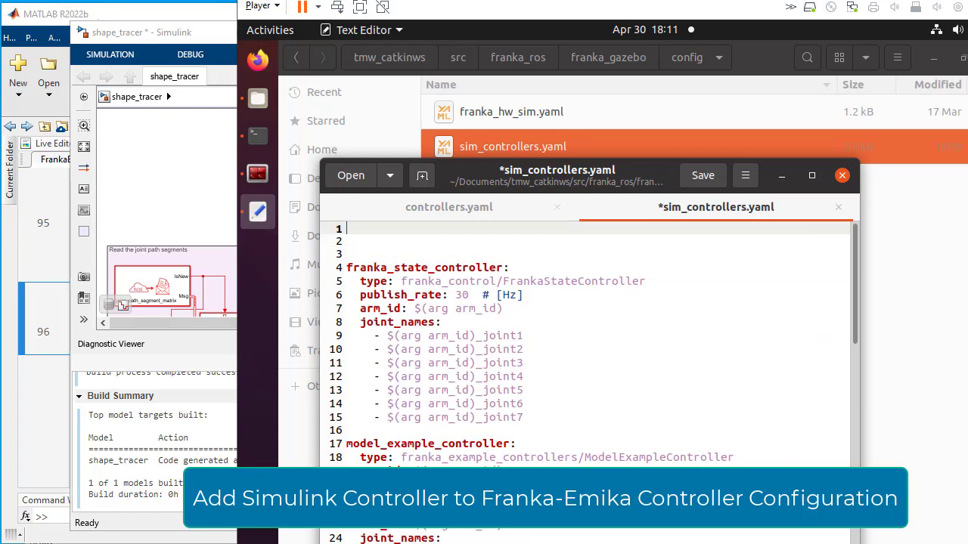
key(ctrl+v)
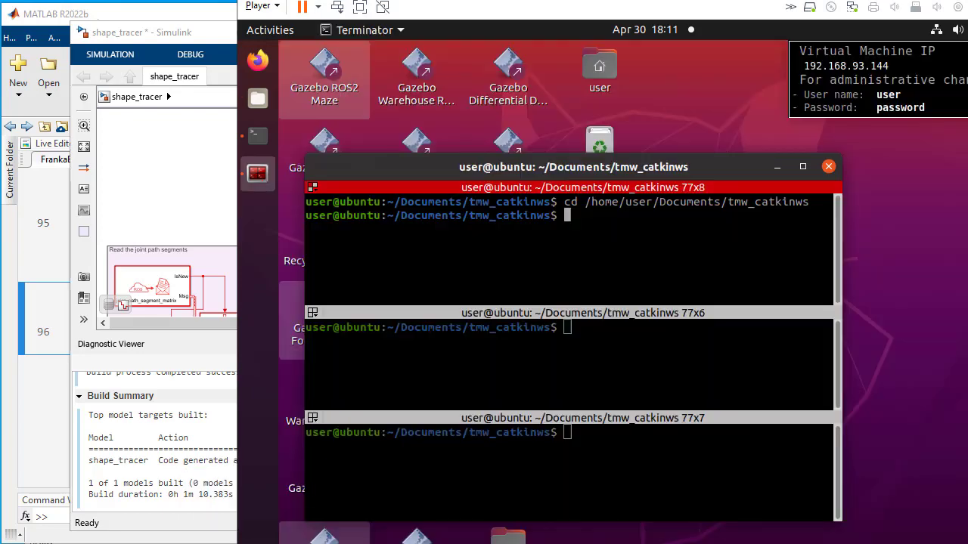
Step: Build the Catkin workspace with catkin_make in the first terminal
text(tkin_make)
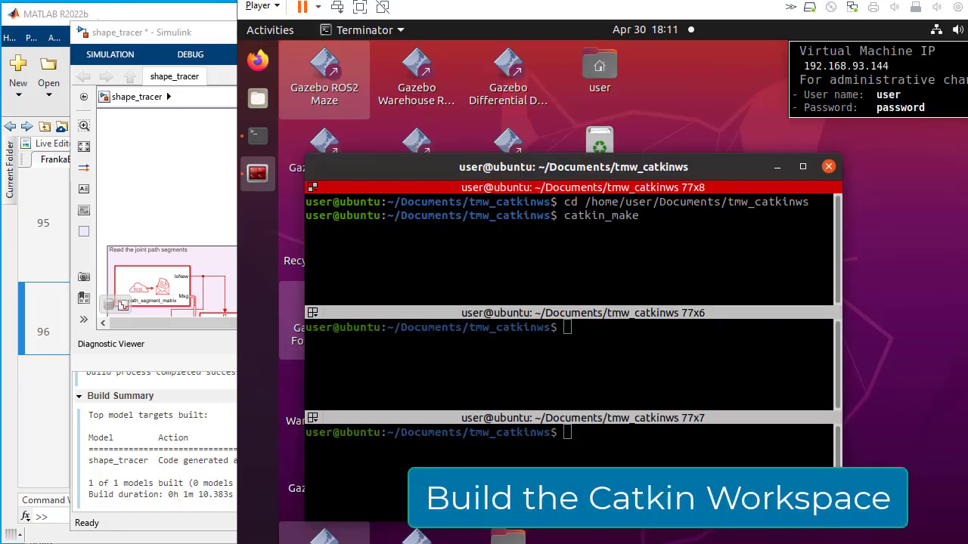
key(Return)
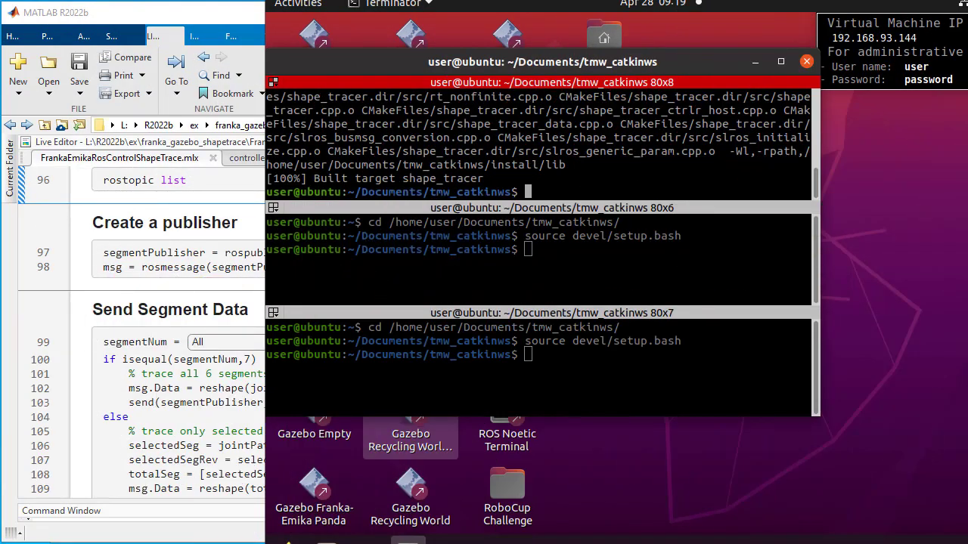
Step: Recall and run roslaunch franka_gazebo panda_with_trace.launch rviz:=true to launch the Panda simulator from the first terminal
key(ctrl+r)
text(rosl)
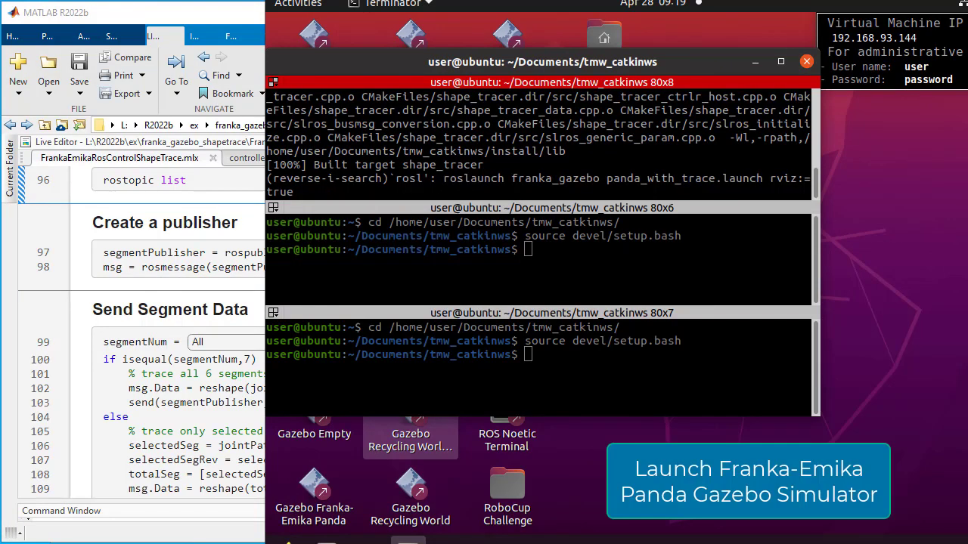
key(Return)
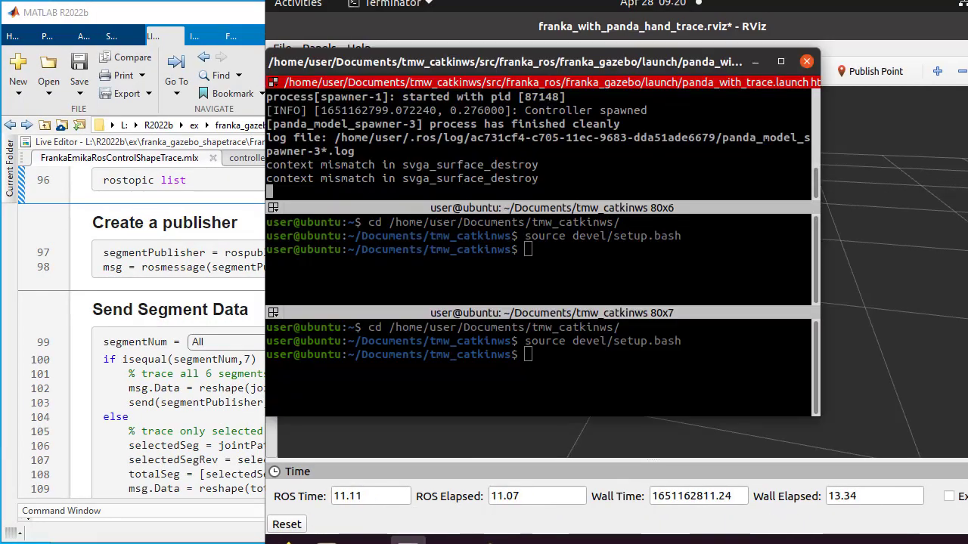
Step: Start the controller manager from the second terminal by running rosrun rqt_controller_manager rqt_controller_manager
key(alt+Down)
key(ctrl+r)
text(rosru)
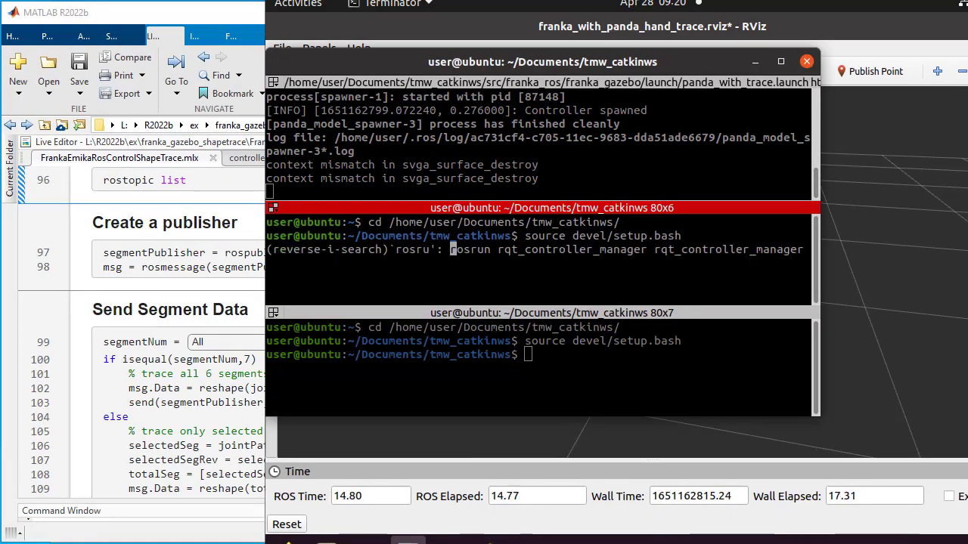
key(Return)
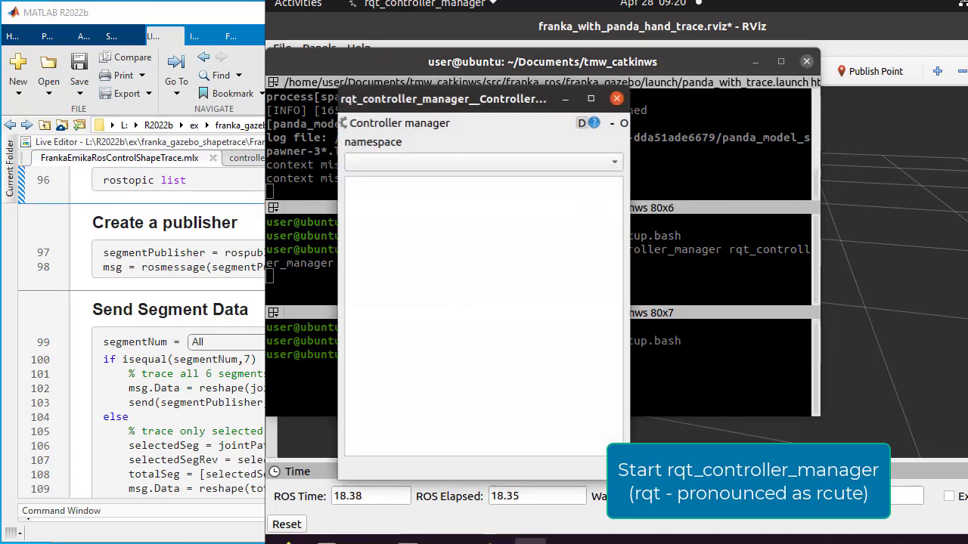
Step: Recall and run the rosrun command for rqt_reconfigure in the third terminal to start Dynamic Reconfigure
click(718, 375)
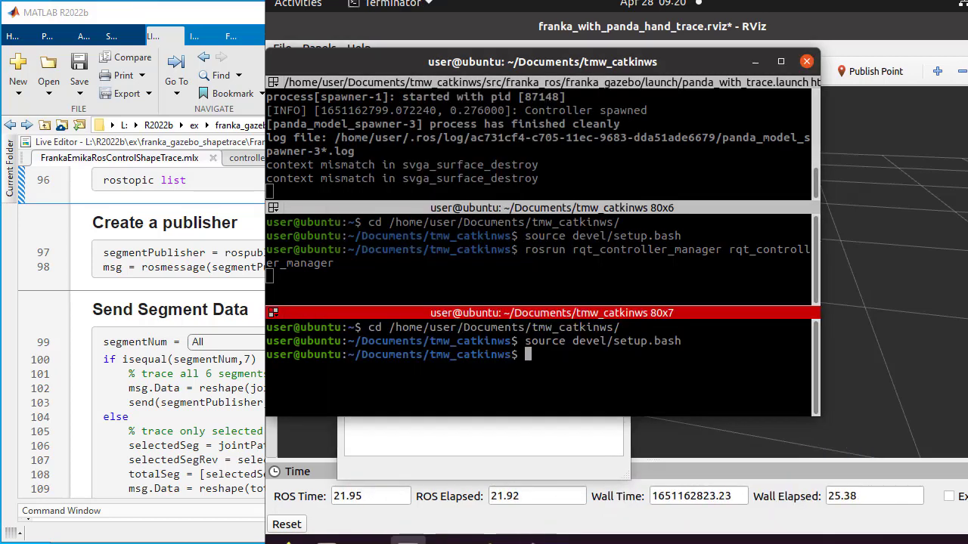
key(ctrl+r)
text(rosr)
key(Return)
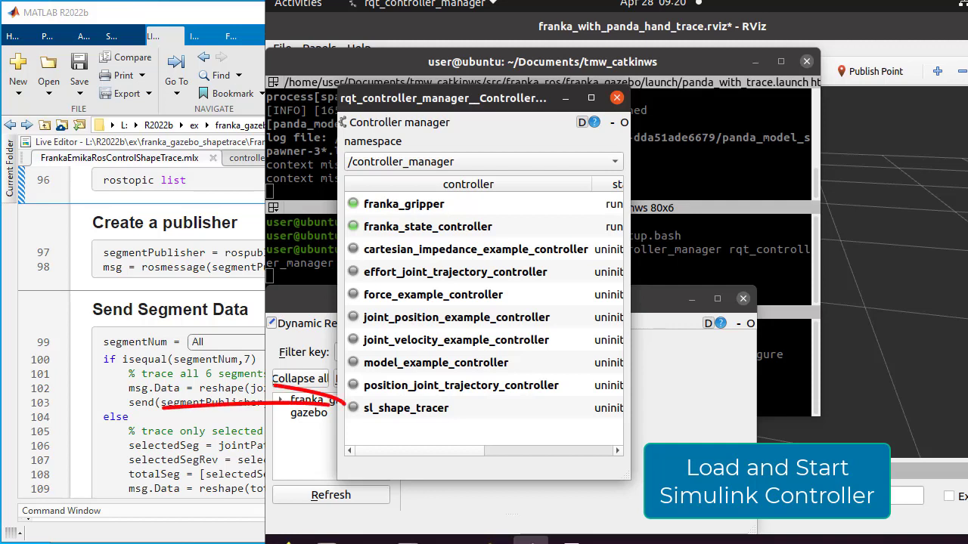
Step: Widen the controller manager to expose the controller states, and load and start the sl_shape_tracer controller
drag(630, 407, 705, 406)
right_click(632, 406)
click(685, 417)
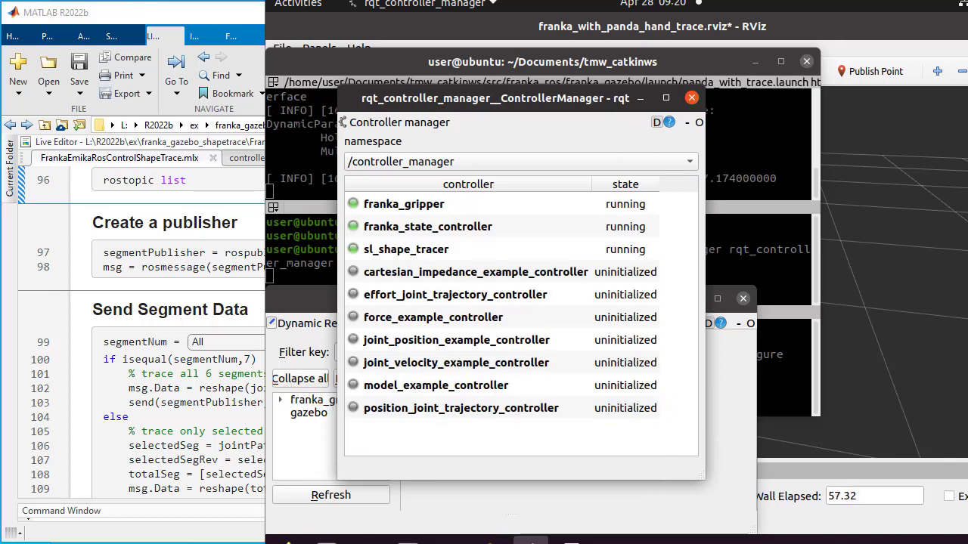
Step: Refresh the Dynamic Reconfigure node list and turn off Hold_Value for sl_shape_tracer so the arm accepts joint path data
click(730, 378)
click(640, 98)
drag(575, 299, 630, 184)
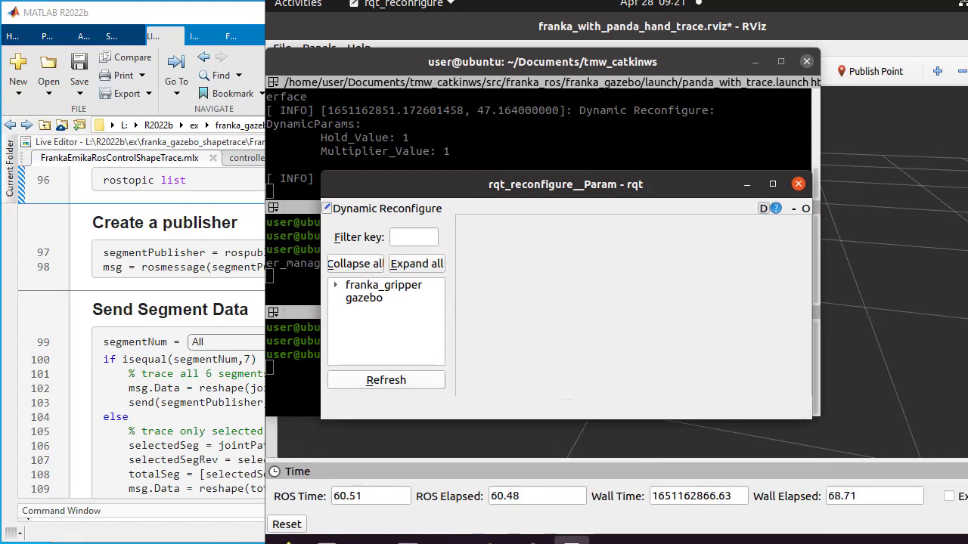
click(387, 381)
click(386, 311)
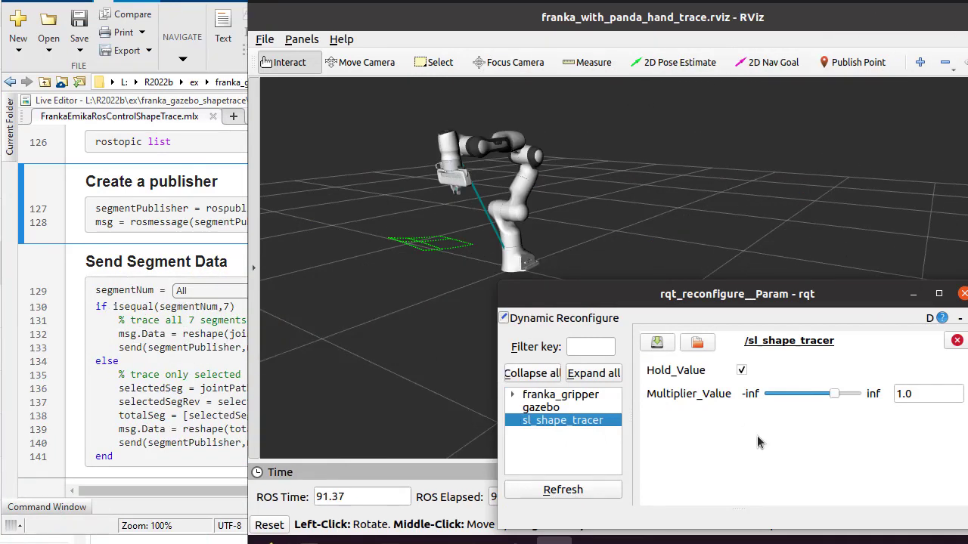
drag(741, 302, 742, 307)
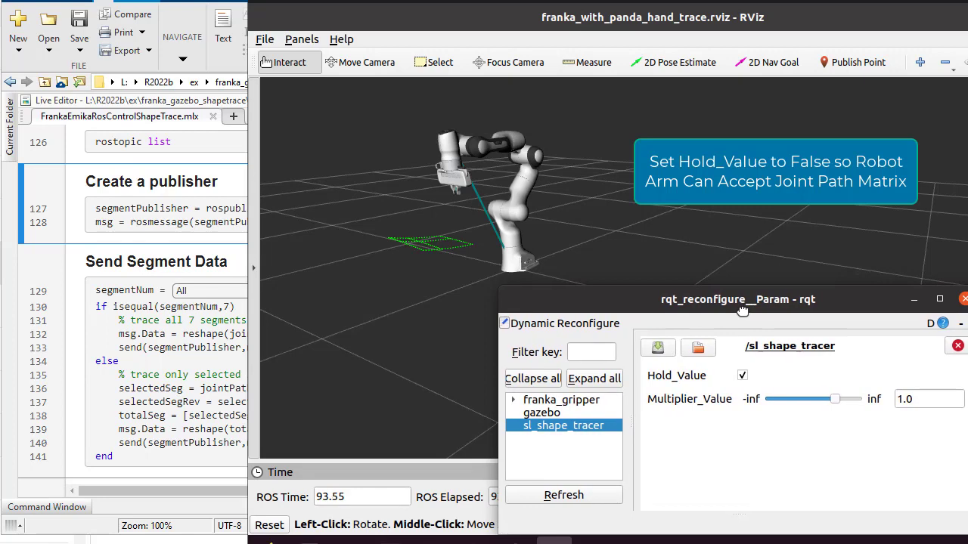
click(743, 377)
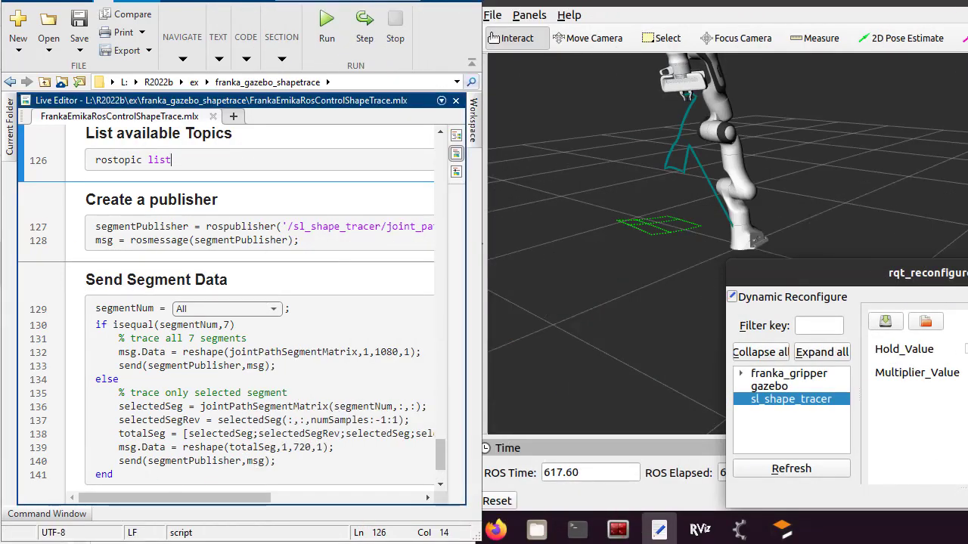
Step: Run the rostopic list section of the live script and find the /sl_shape_tracer/joint_path_segment_matrix topic in its output
key(ctrl+Return)
scroll(257, 280, down, 1)
scroll(257, 280, down, 5)
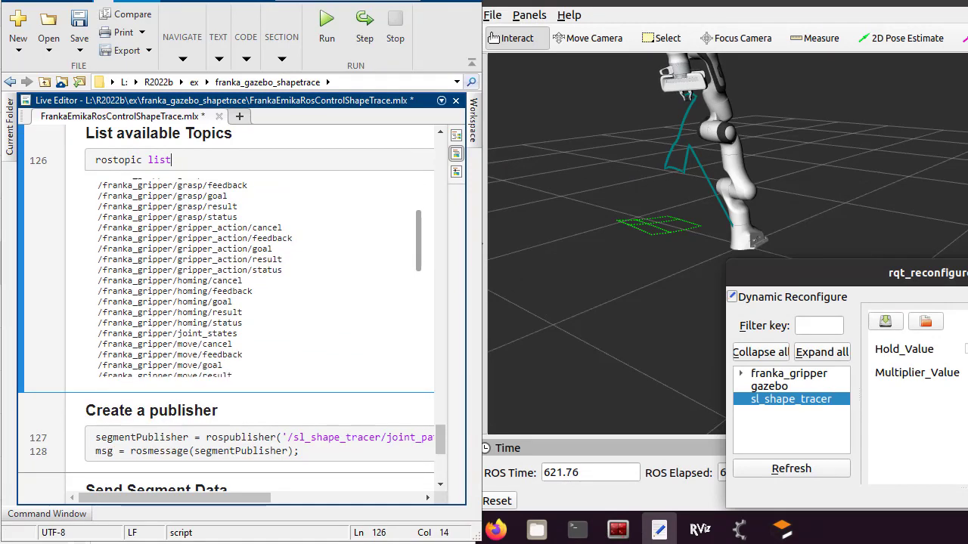
scroll(257, 280, down, 1)
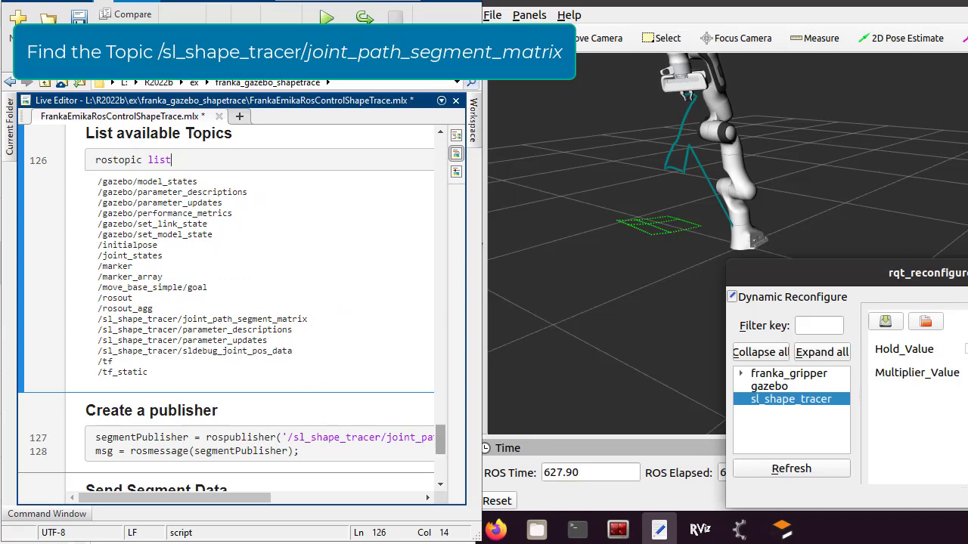
Step: Run the Create a publisher and Send Segment Data sections with segmentNum on All to send every segment to the robot
drag(441, 440, 440, 444)
click(302, 406)
mouse_move(182, 499)
mouse_down()
mouse_move(334, 498)
mouse_move(182, 499)
mouse_up()
click(189, 392)
drag(440, 443, 440, 458)
click(279, 342)
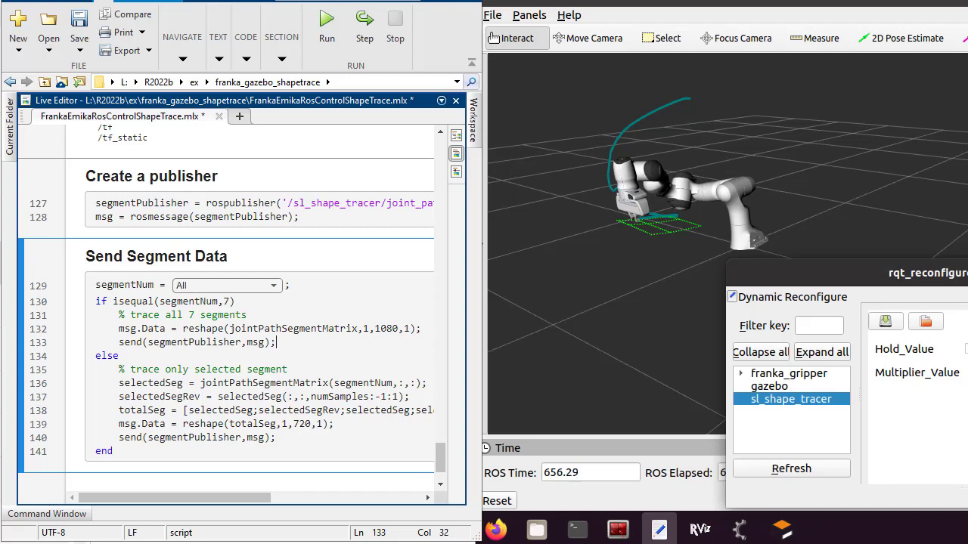
Step: Increase the tracing speed by setting the Multiplier_Value of sl_shape_tracer to 4 in Dynamic Reconfigure
drag(870, 272, 625, 276)
click(912, 376)
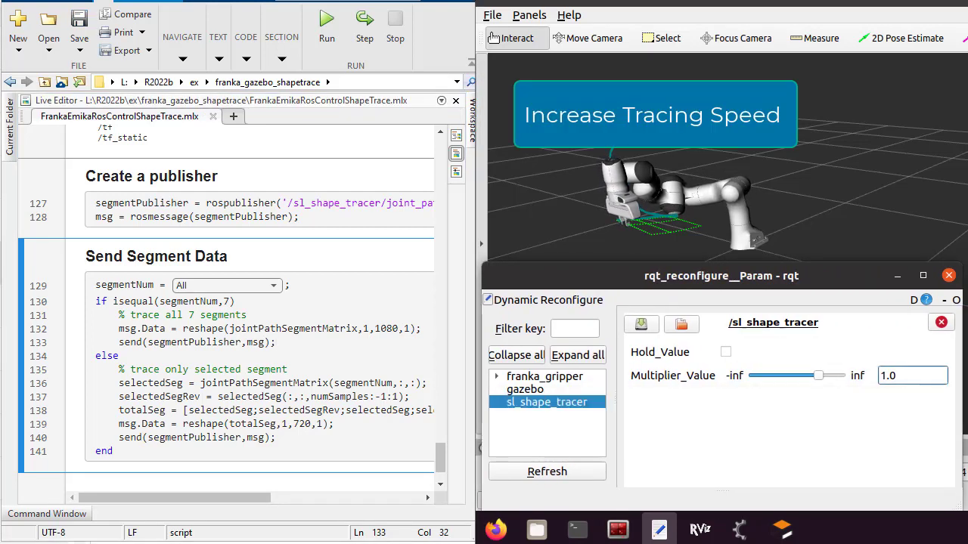
key(ctrl+a)
text(4)
key(Return)
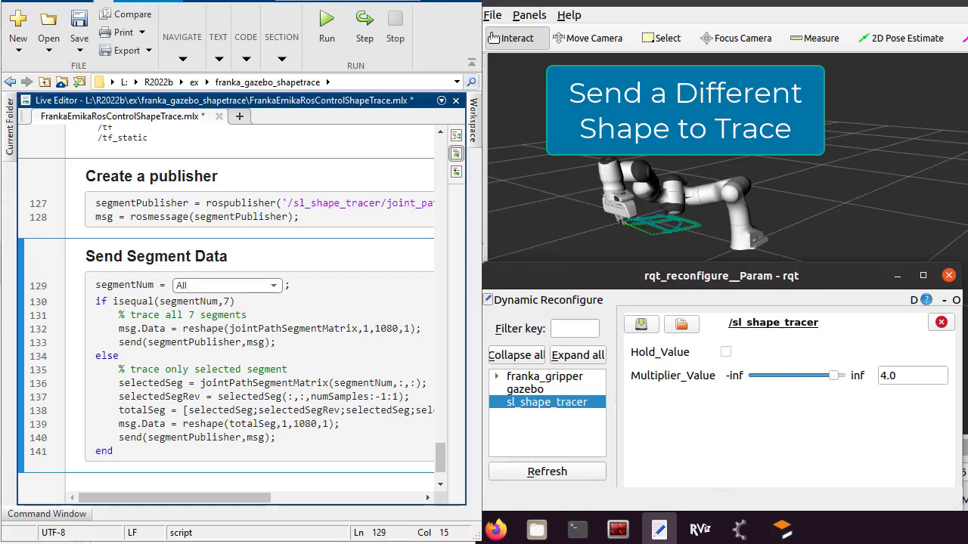
Step: Set segmentNum to 2 in the Send Segment Data section to choose a different shape to trace
click(227, 285)
click(219, 330)
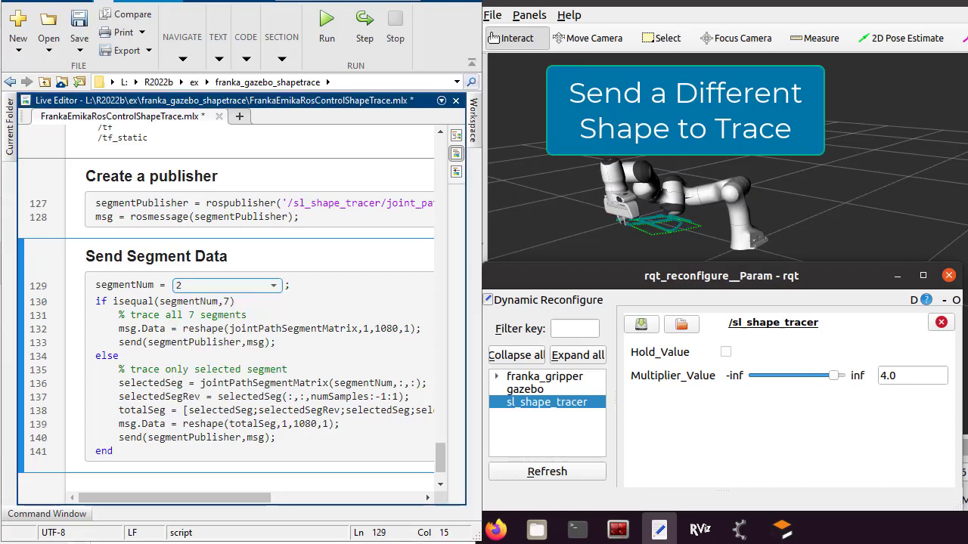